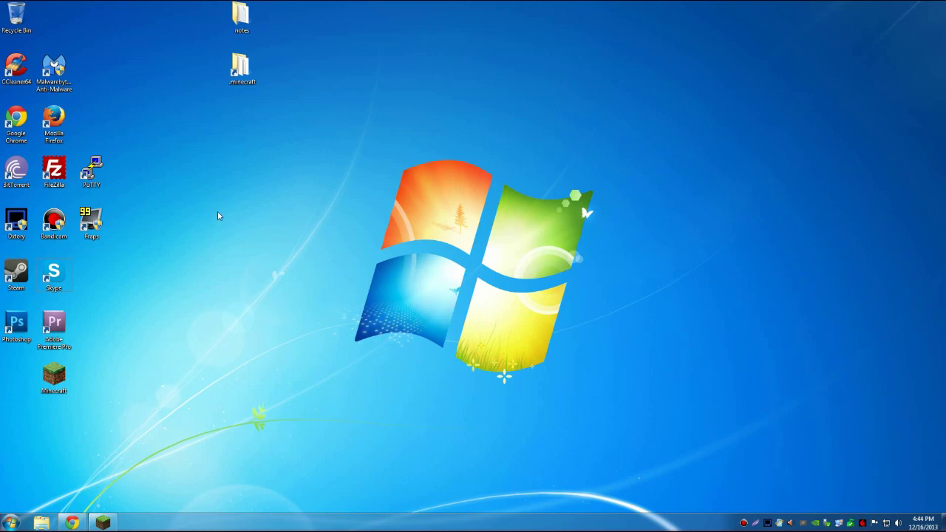
# Select the Dxtory, Bandicam and Fraps shortcuts, then restore the Minecraft Launcher 1.3.7 window.
pyautogui.moveTo(133, 204); pyautogui.dragTo(0, 246)
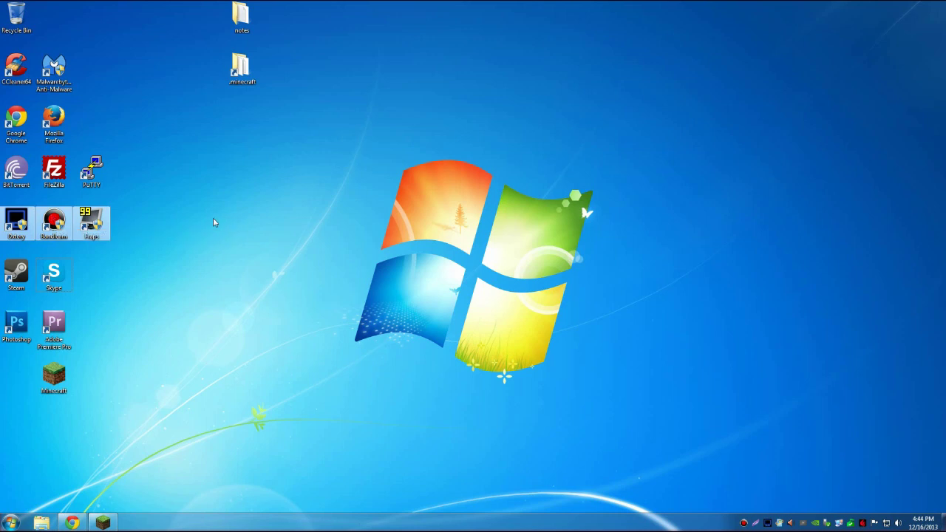
pyautogui.click(102, 522)
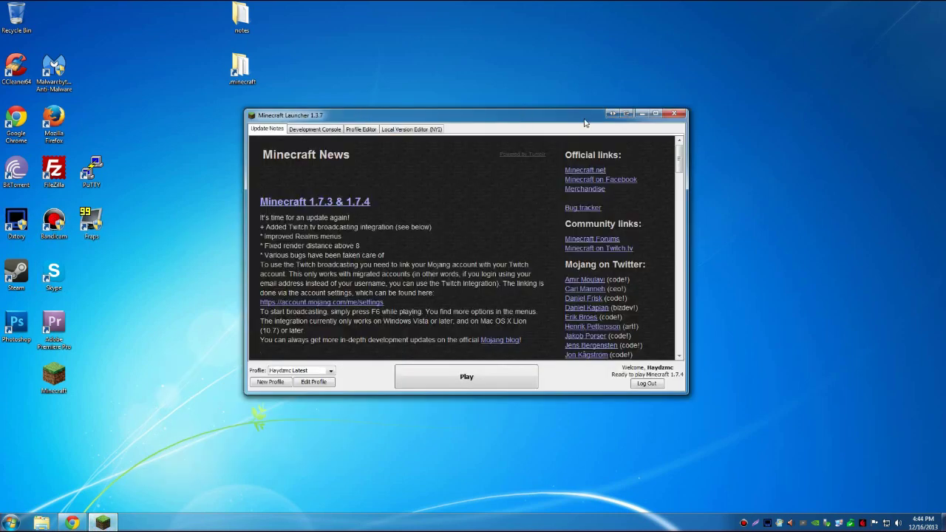
# Minimize the Minecraft Launcher 1.3.7 window to the taskbar.
pyautogui.click(642, 113)
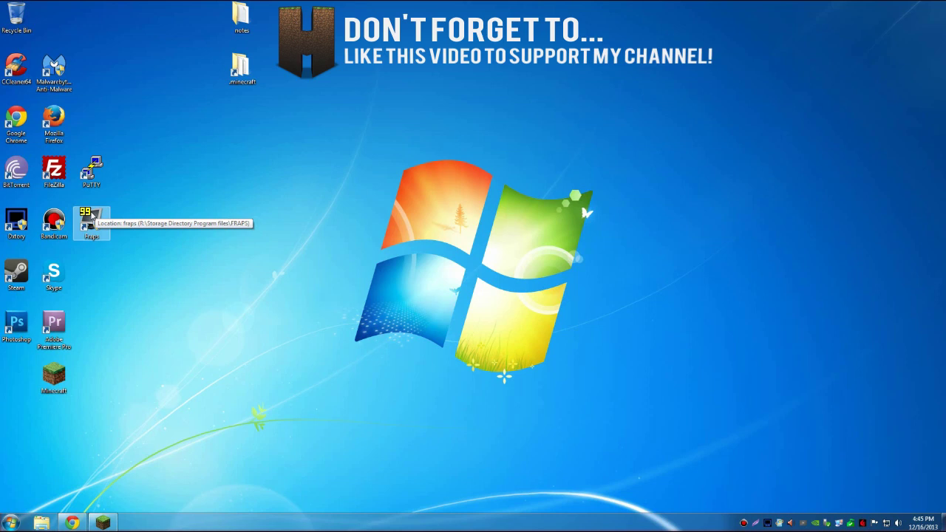
# Select the Fraps and Bandicam desktop shortcuts.
pyautogui.click(93, 221)
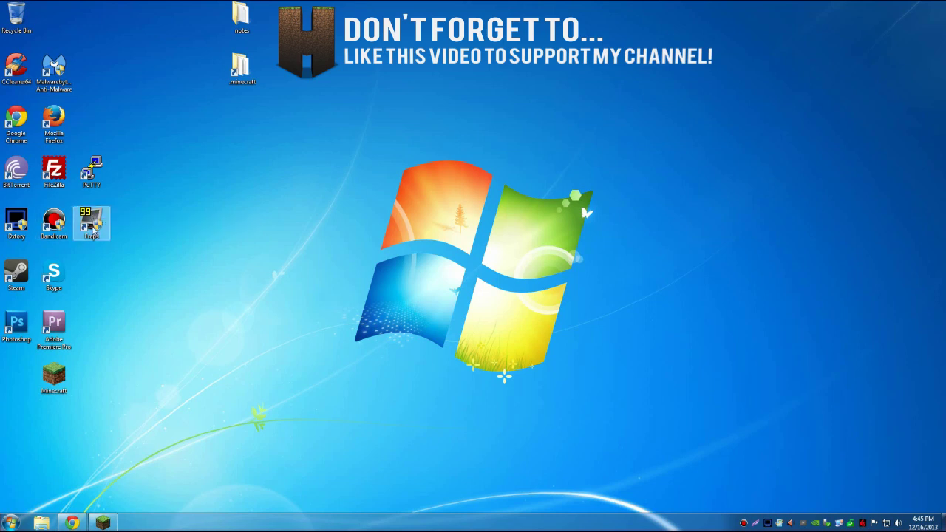
pyautogui.click(53, 225)
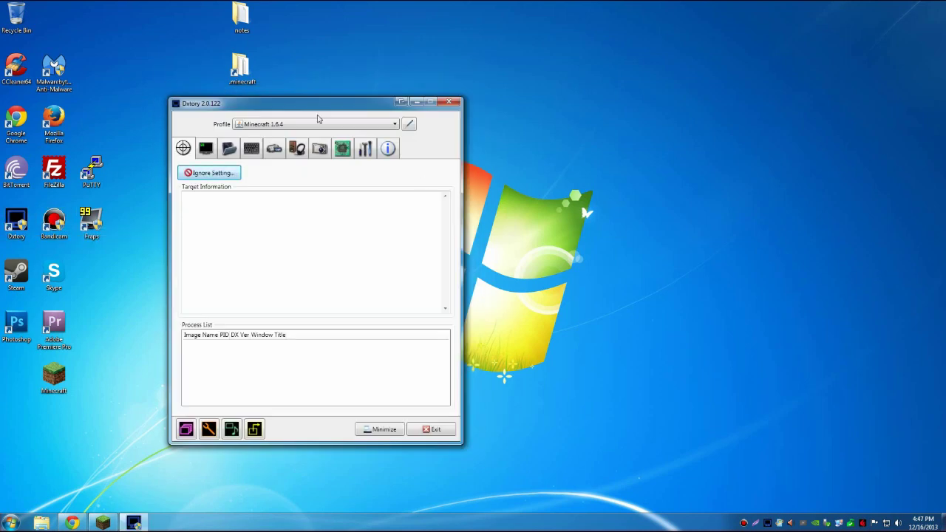
# Move the Dxtory 2.0.122 window toward the centre of the screen.
pyautogui.moveTo(280, 107); pyautogui.dragTo(602, 85)
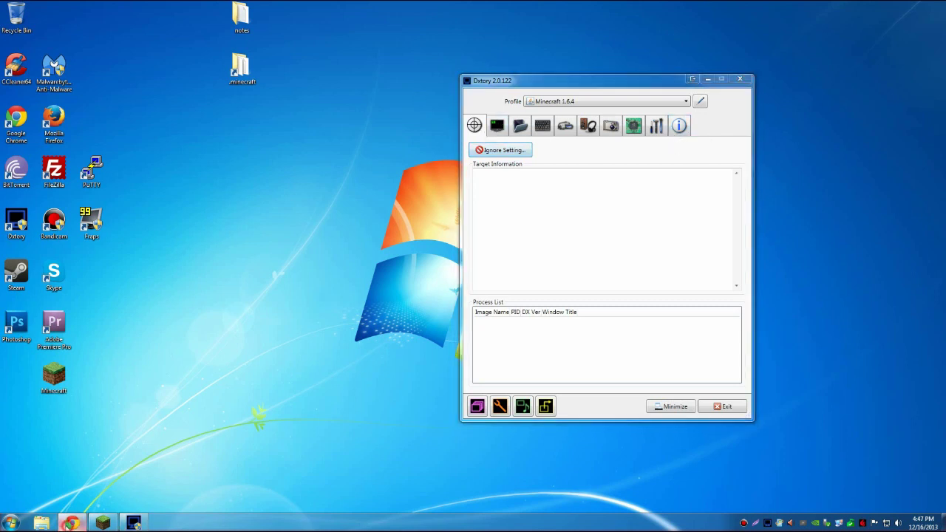
pyautogui.click(72, 523)
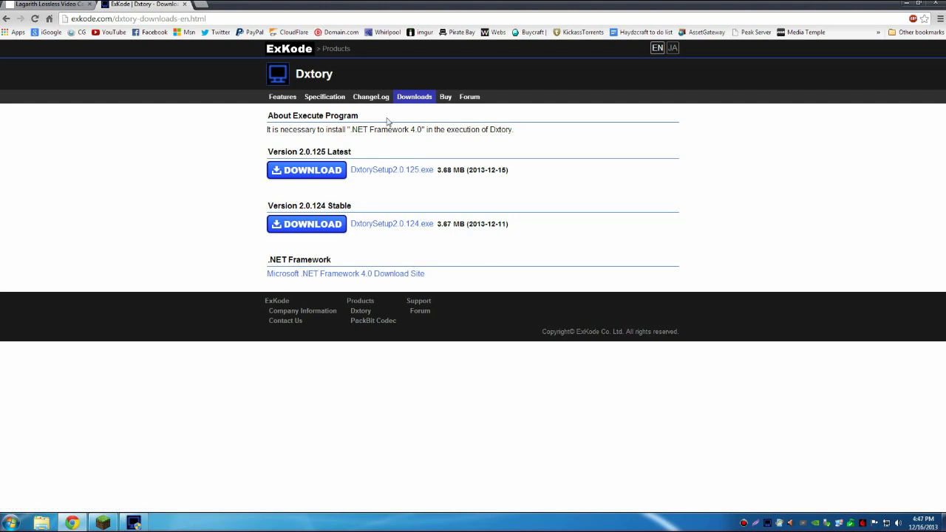
pyautogui.click(445, 100)
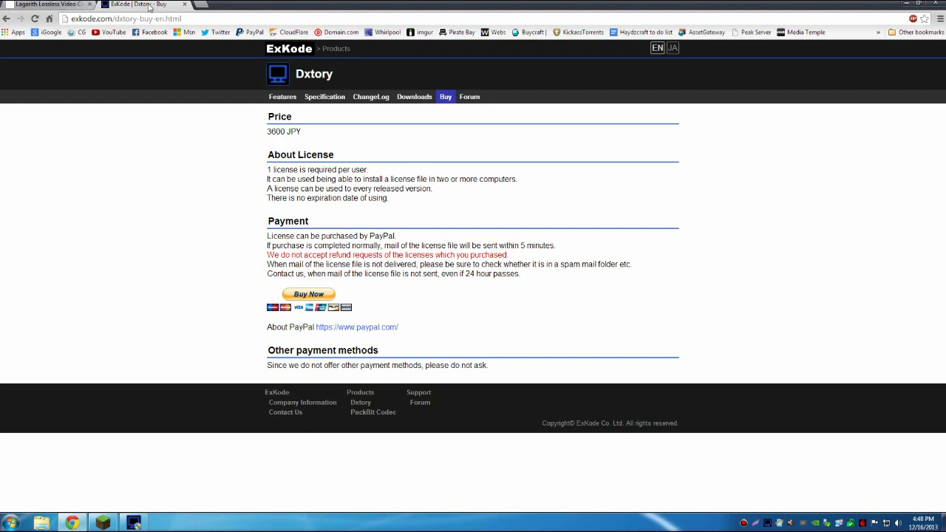
# Minimize Chrome, shift the Dxtory window left, and show its Overlay settings.
pyautogui.click(906, 5)
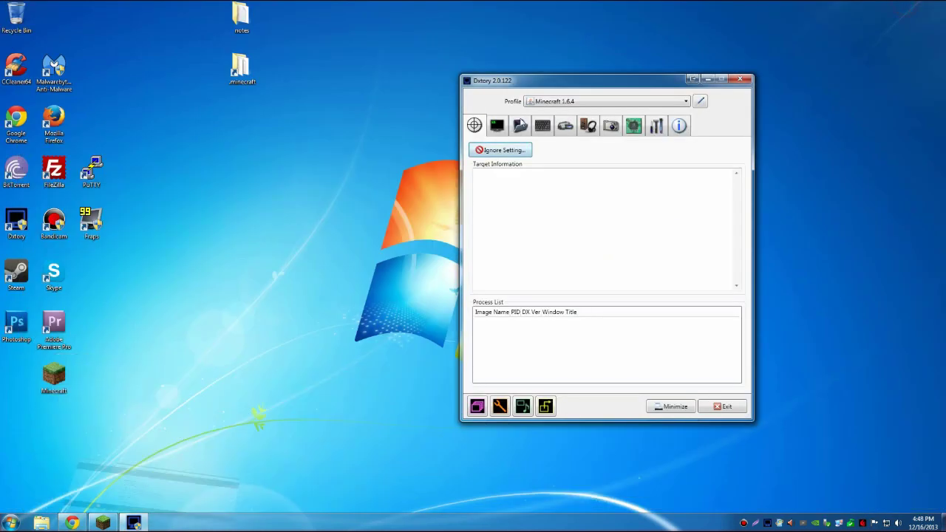
pyautogui.moveTo(548, 84); pyautogui.dragTo(401, 92)
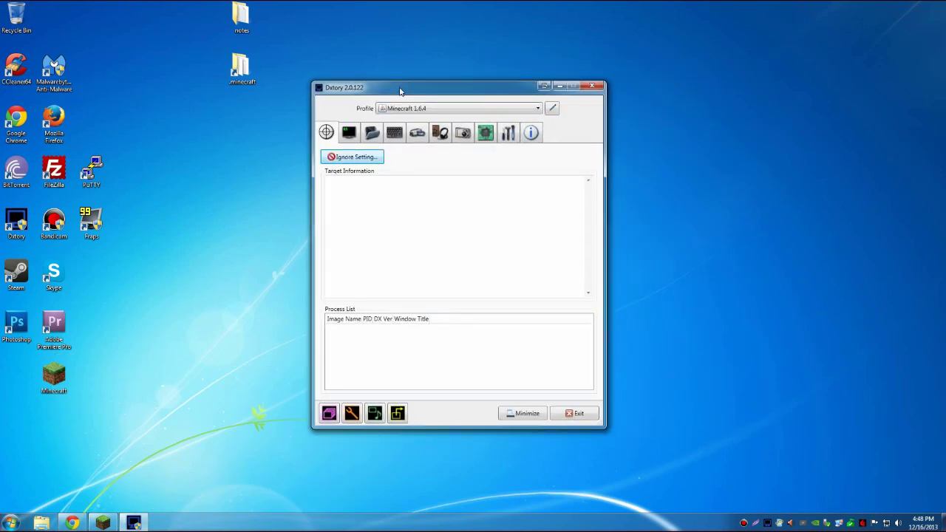
pyautogui.click(349, 133)
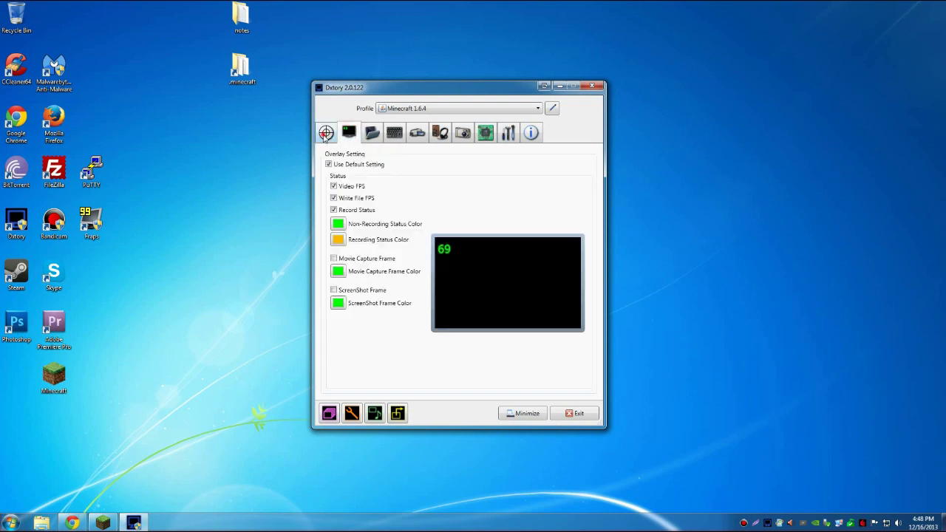
pyautogui.click(326, 133)
pyautogui.click(349, 133)
# Show the Folder settings and select the R:\Recordings\dxtory movie folder row.
pyautogui.click(373, 134)
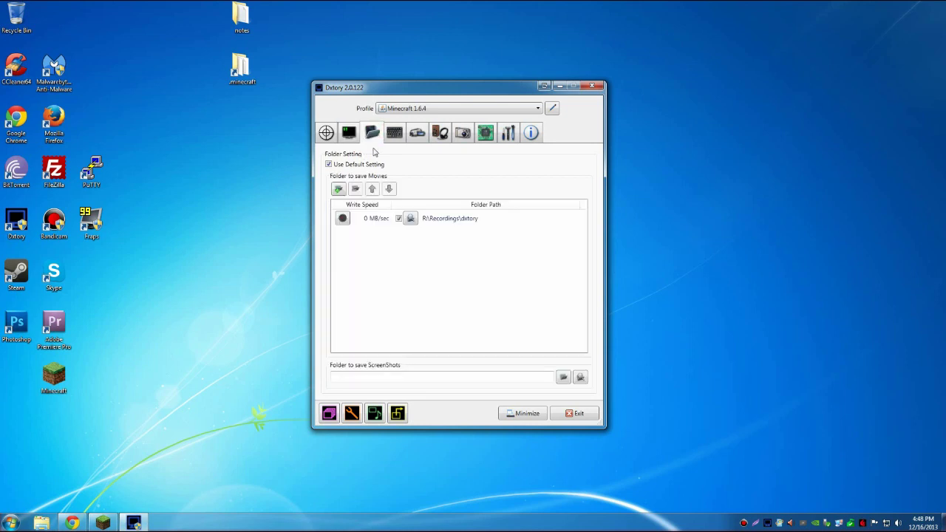
pyautogui.click(435, 222)
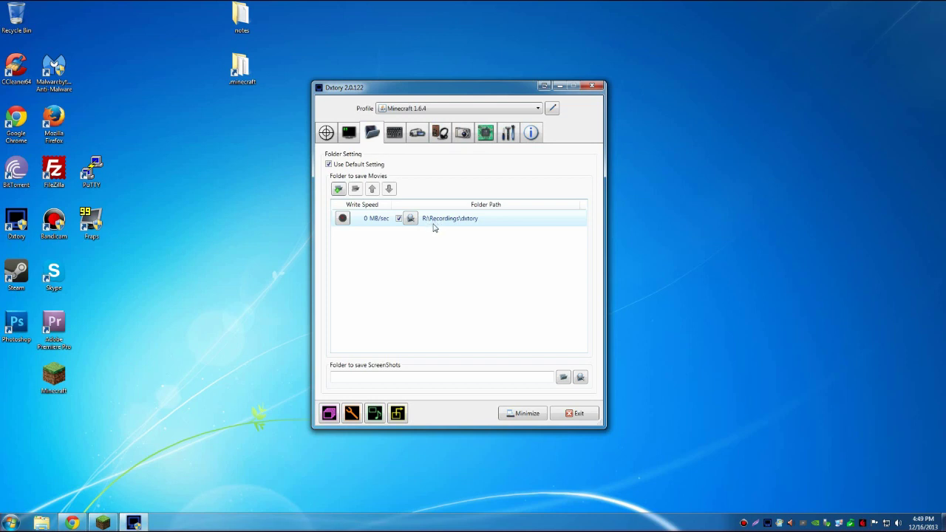
# Open the Computer drive list with Win+E and place it beside Dxtory.
pyautogui.click(5, 527)
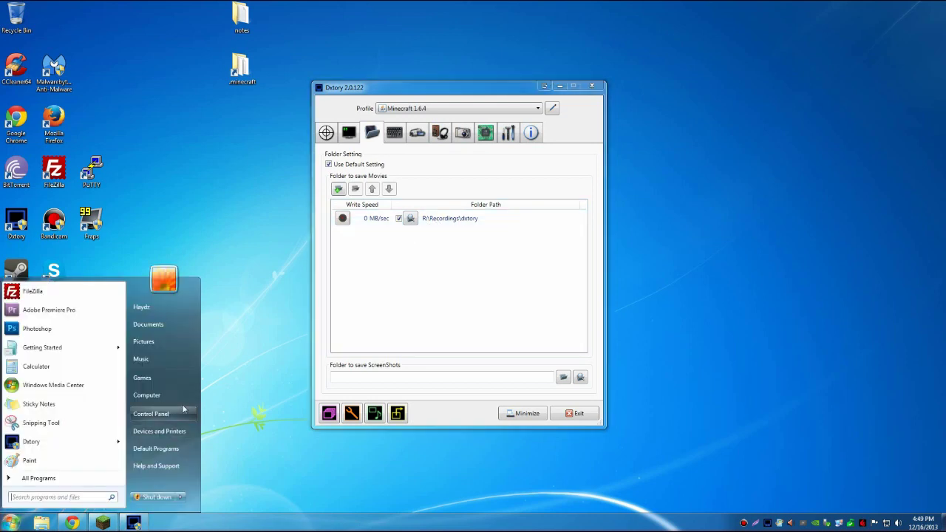
pyautogui.press('Escape')
pyautogui.press('super+e')
pyautogui.moveTo(846, 129); pyautogui.dragTo(611, 99)
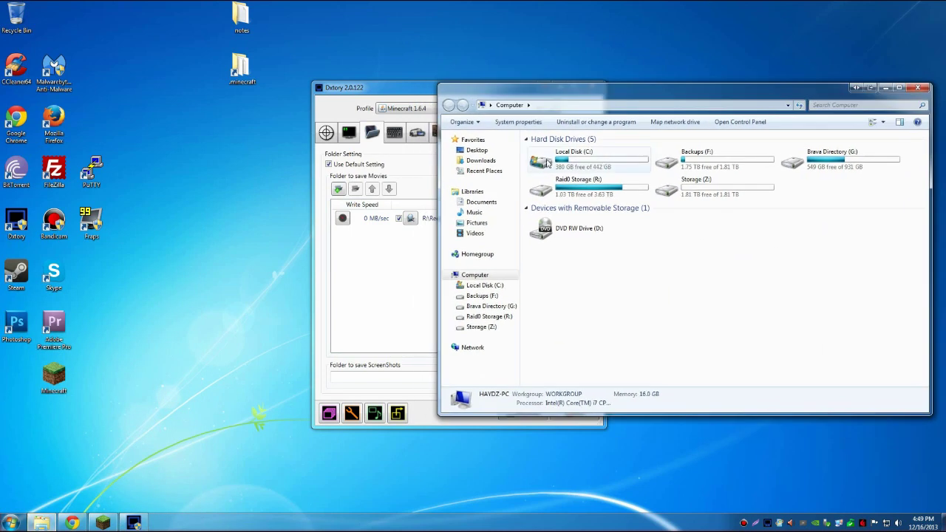
pyautogui.moveTo(387, 92); pyautogui.dragTo(189, 84)
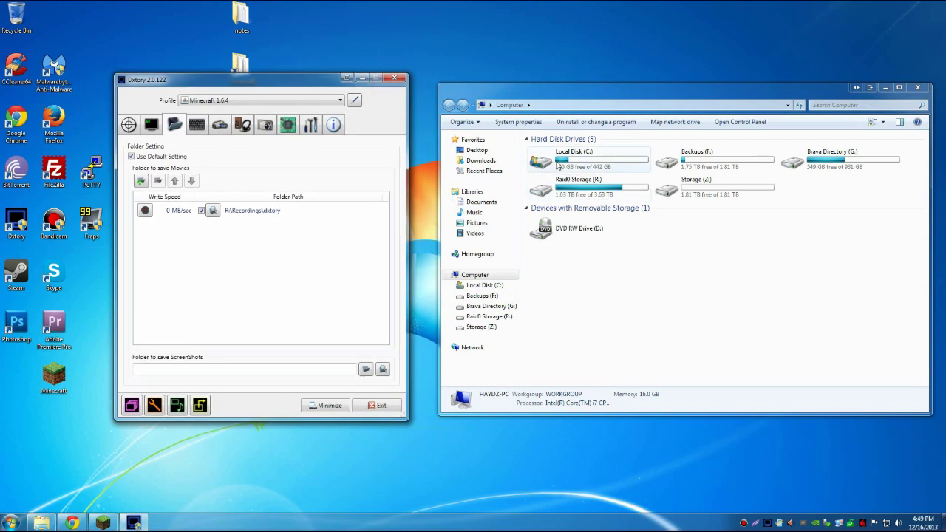
# Compare free space on Local Disk (C:) and Raid0 Storage (R:), ending on R:.
pyautogui.click(571, 161)
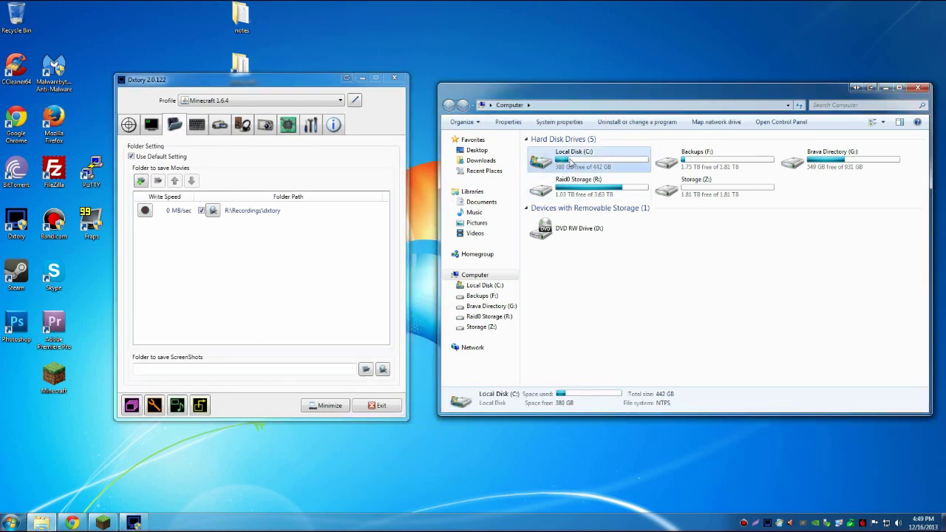
pyautogui.click(570, 192)
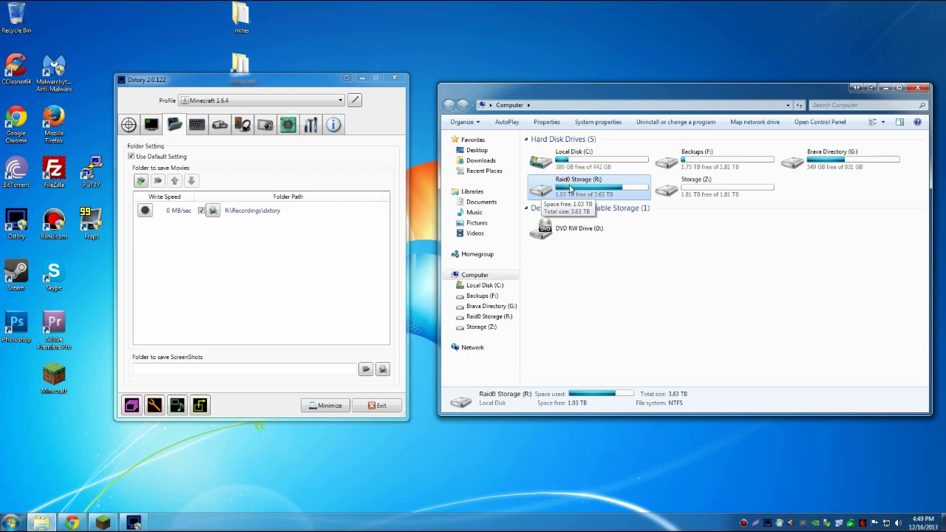
pyautogui.click(564, 169)
pyautogui.click(546, 187)
pyautogui.click(557, 166)
pyautogui.click(548, 186)
pyautogui.click(558, 166)
pyautogui.click(548, 186)
pyautogui.click(558, 166)
pyautogui.click(548, 186)
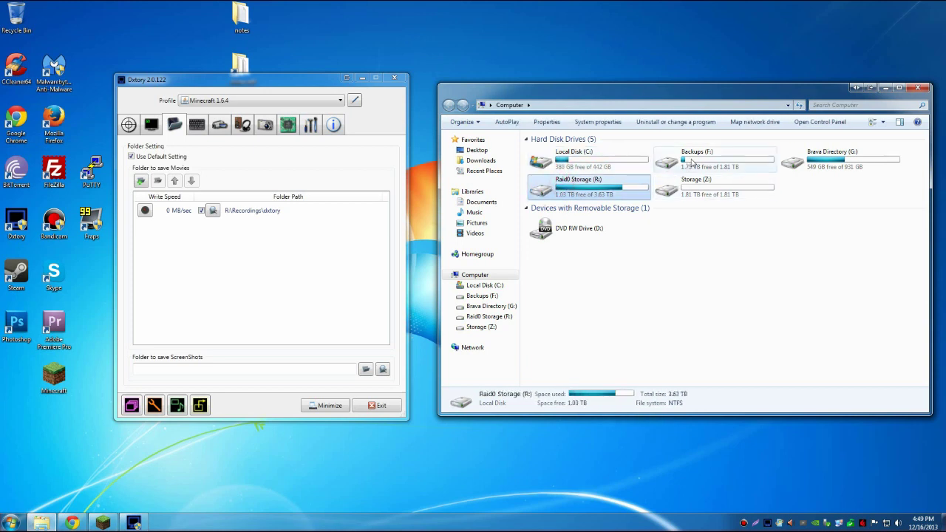
# Check free space on Backups (F:) and Storage (Z:), then reselect Local Disk (C:).
pyautogui.click(804, 190)
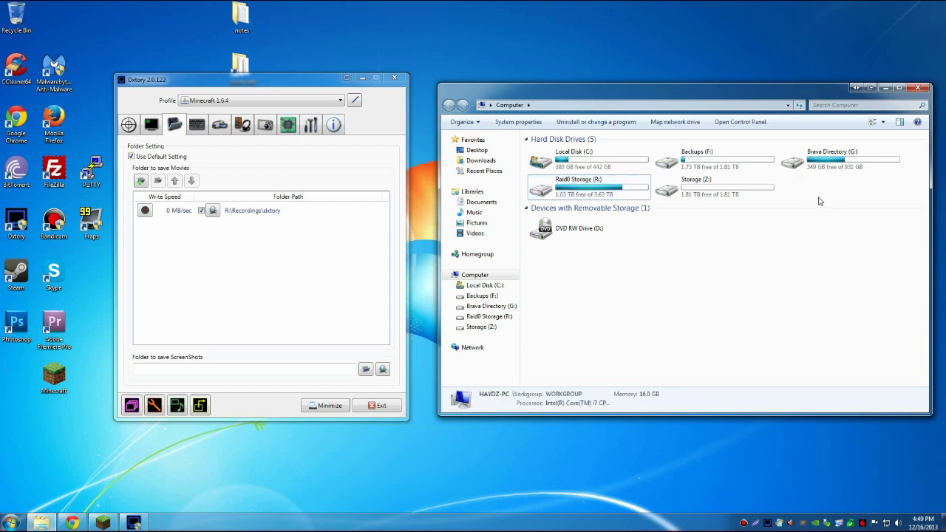
pyautogui.click(674, 164)
pyautogui.click(672, 188)
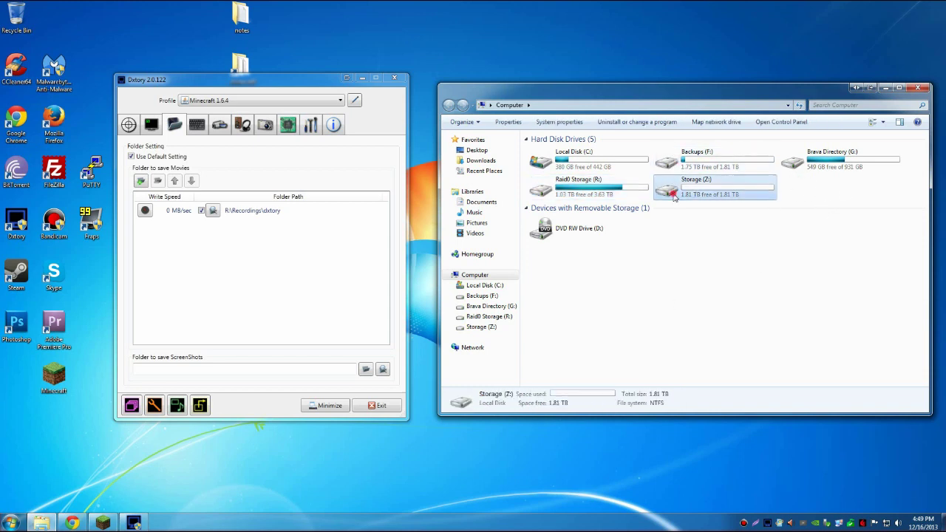
pyautogui.click(672, 163)
pyautogui.click(674, 190)
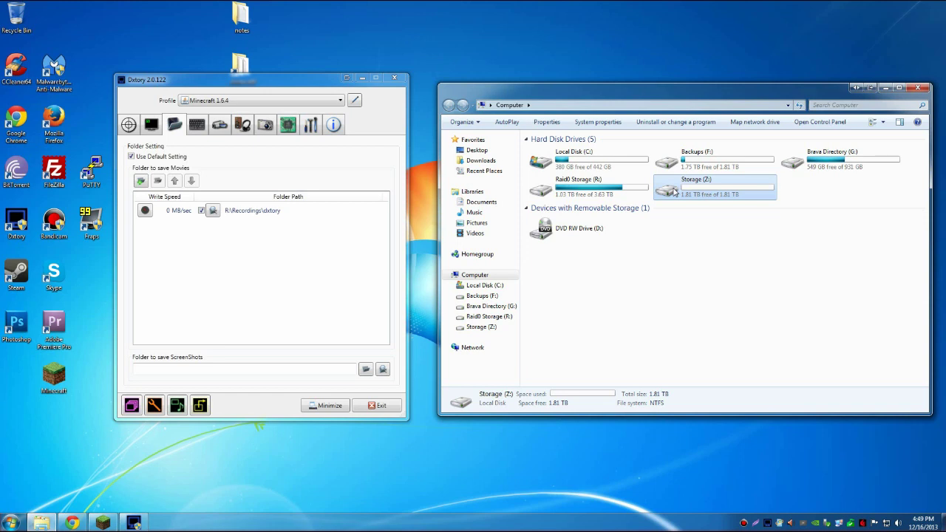
pyautogui.click(543, 164)
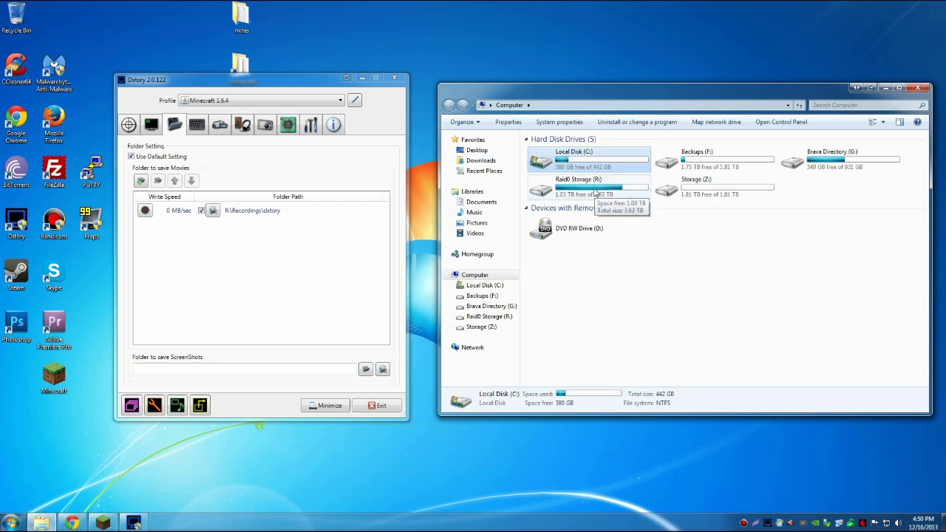
# Close the Computer window and run Dxtory's write benchmark on R:\Recordings\dxtory.
pyautogui.click(919, 87)
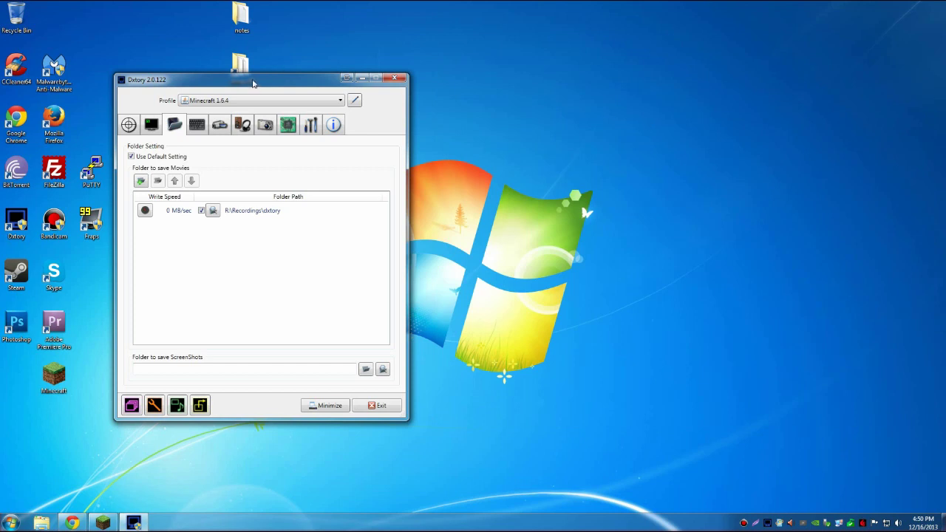
pyautogui.moveTo(252, 83); pyautogui.dragTo(544, 57)
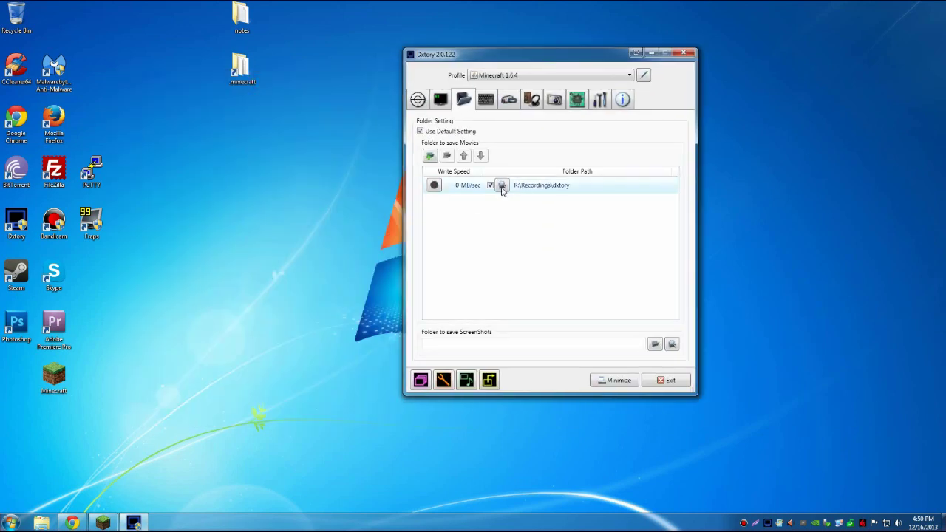
pyautogui.click(430, 155)
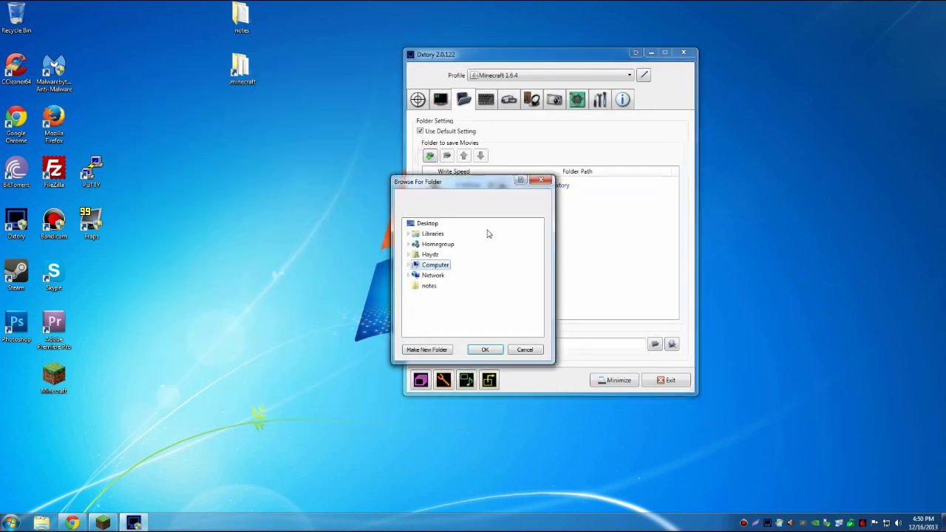
pyautogui.click(542, 181)
pyautogui.click(434, 186)
pyautogui.click(630, 244)
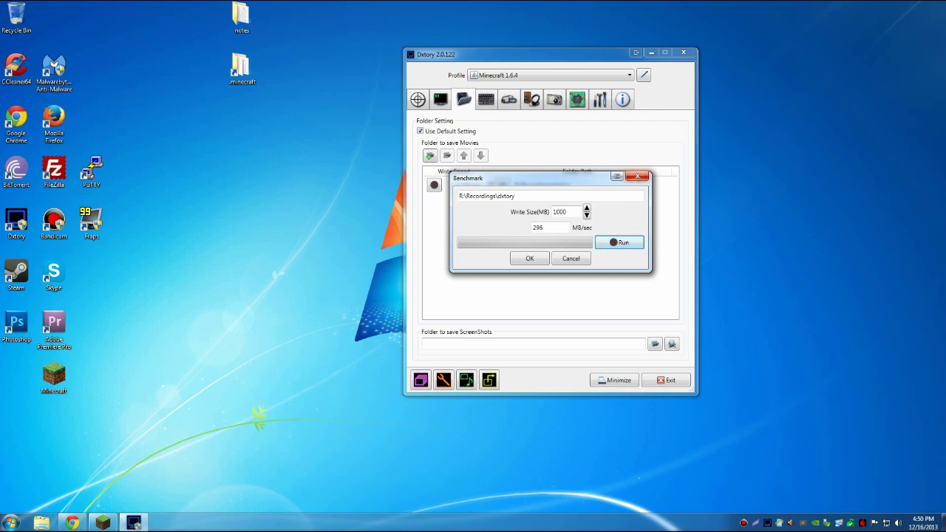
# Wait for the 1000 MB write test to report 296 MB/sec, then close the Benchmark window.
pyautogui.click(543, 228)
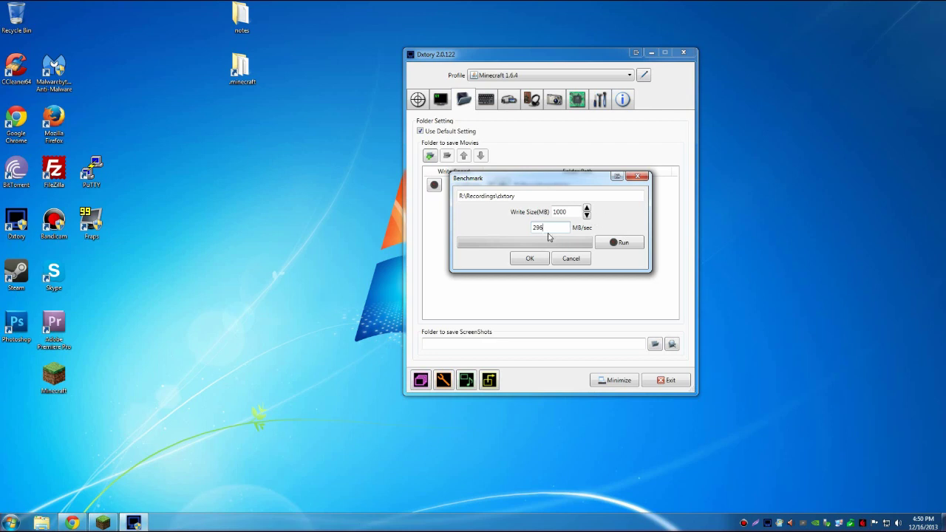
pyautogui.click(637, 177)
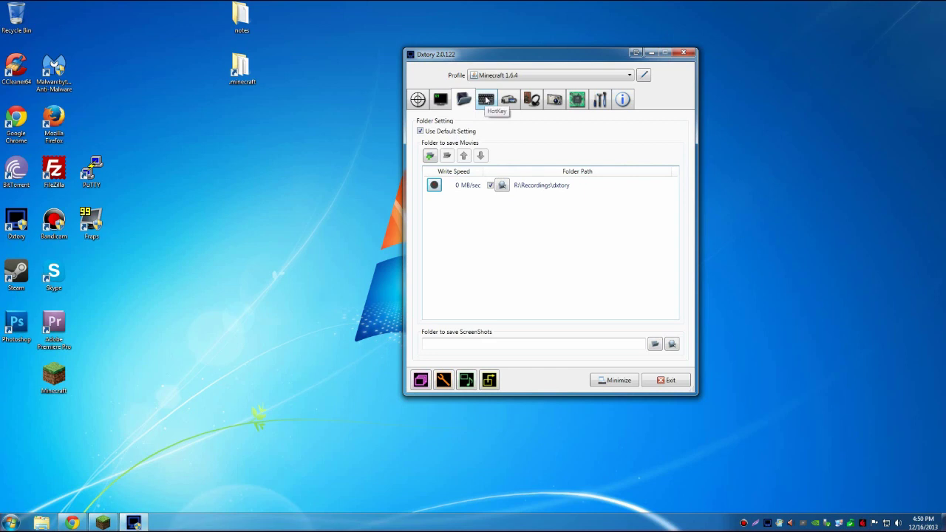
# Assign F9 as the Start/Stop Movie Capture hotkey in the HotKey settings.
pyautogui.click(488, 100)
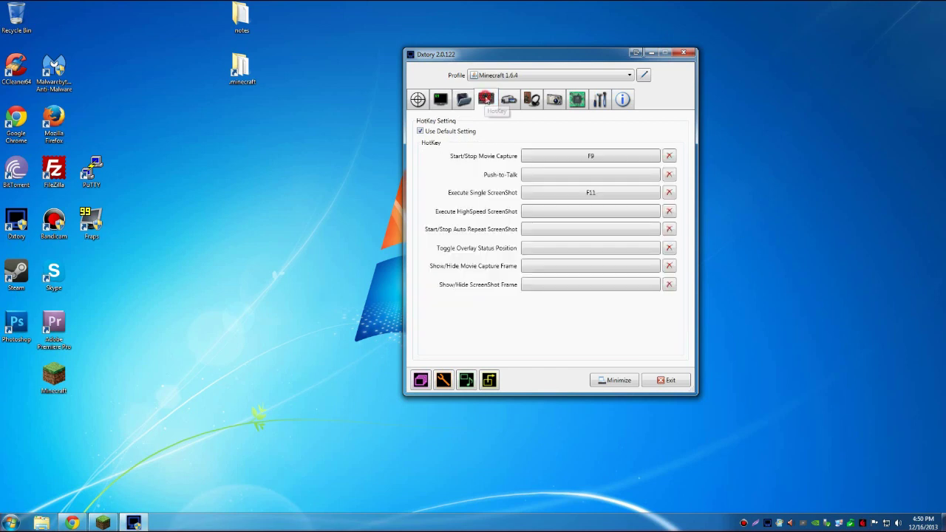
pyautogui.click(590, 156)
pyautogui.press('F9')
# Keep Lagarith Lossless Codec in Dxtory's Movie settings, then bring up Chrome on the Lagarith page.
pyautogui.click(509, 99)
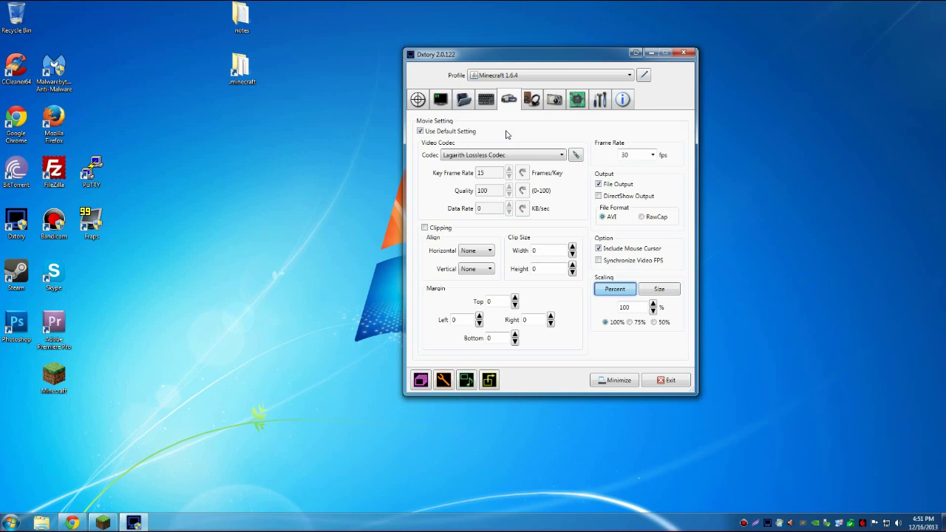
pyautogui.click(561, 156)
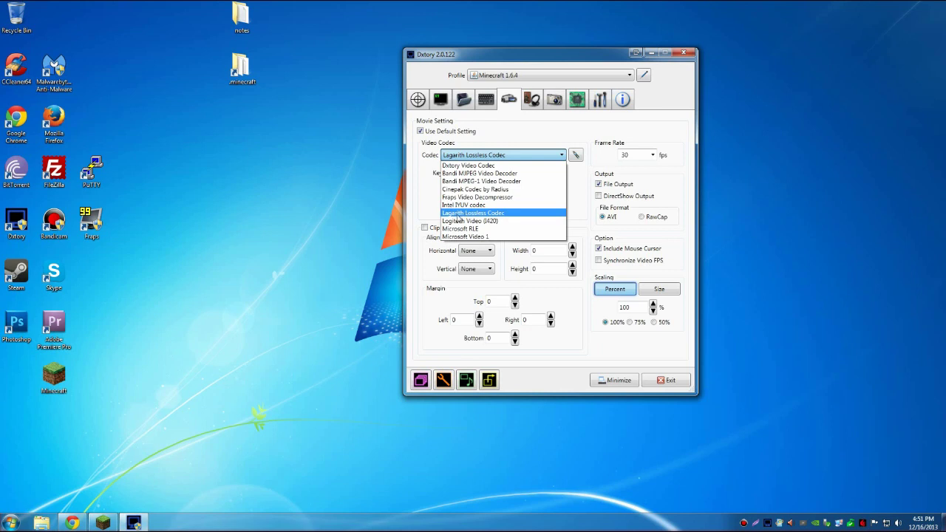
pyautogui.click(458, 215)
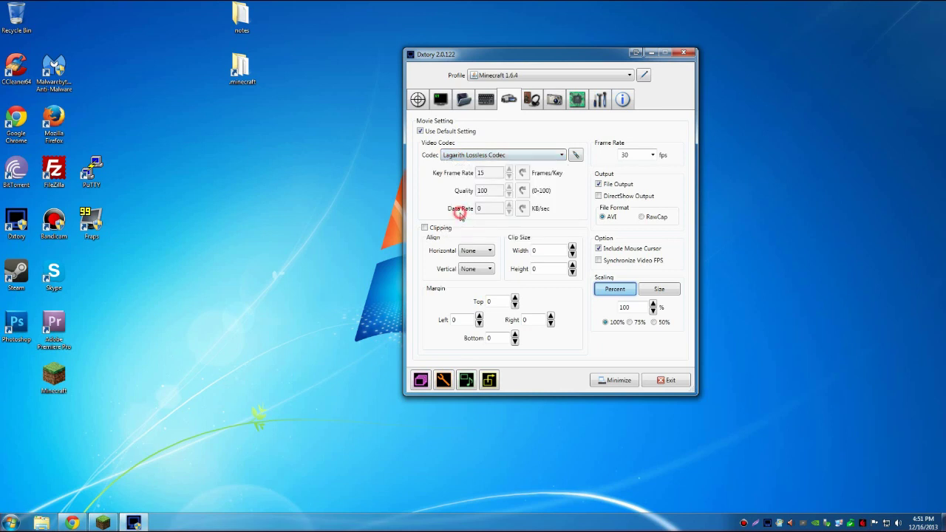
pyautogui.click(502, 155)
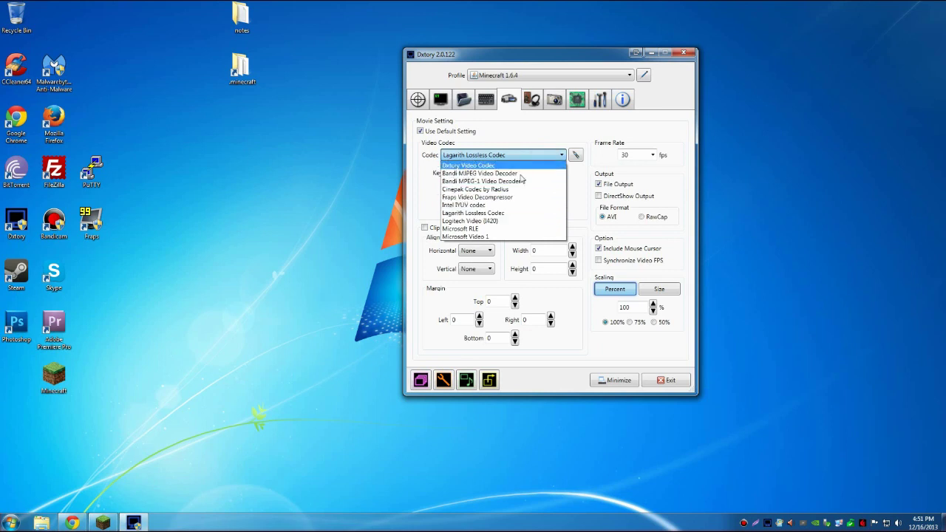
pyautogui.click(581, 194)
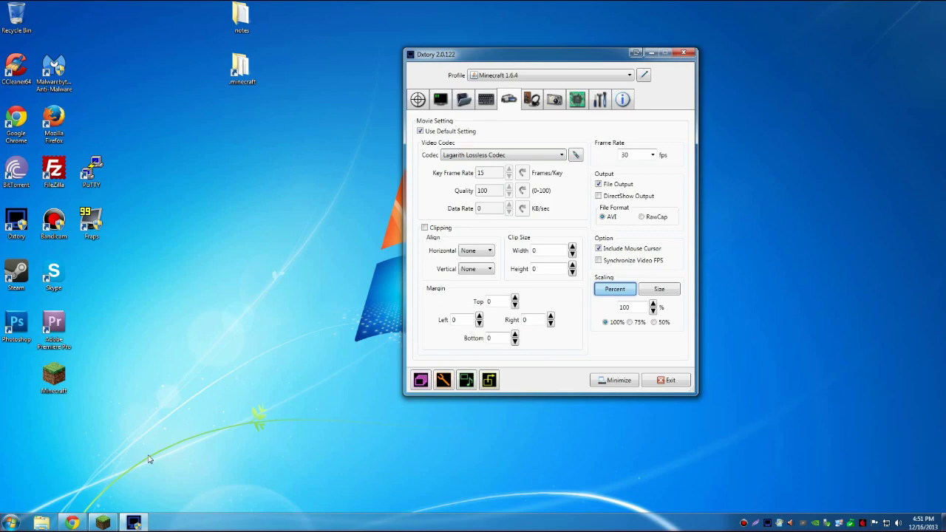
pyautogui.click(71, 523)
pyautogui.click(82, 5)
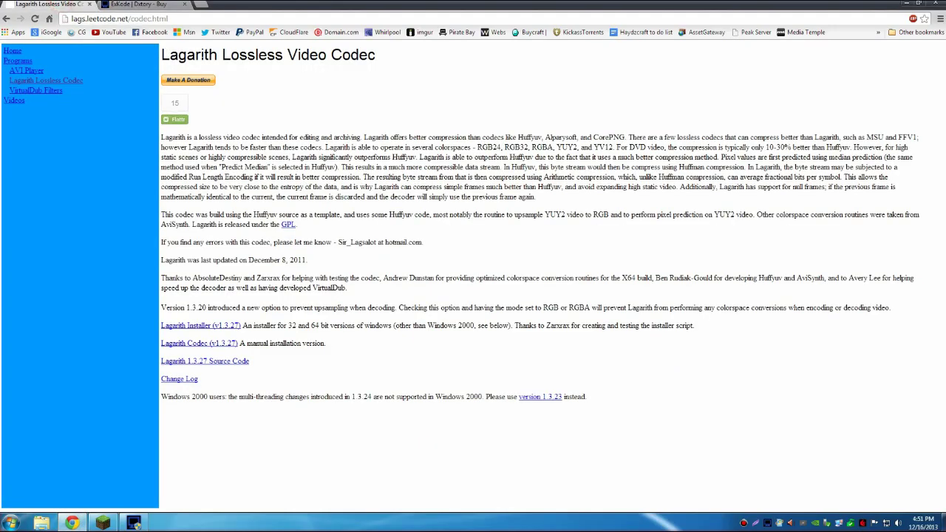
# Look over the Lagarith page's title and web address, then return to the ExKode Dxtory Buy tab.
pyautogui.moveTo(160, 54); pyautogui.dragTo(375, 55)
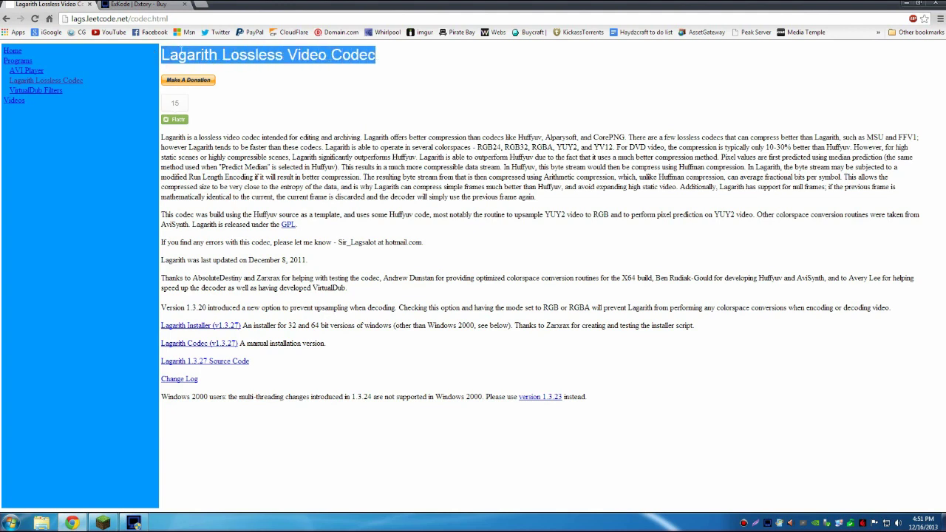
pyautogui.click(210, 61)
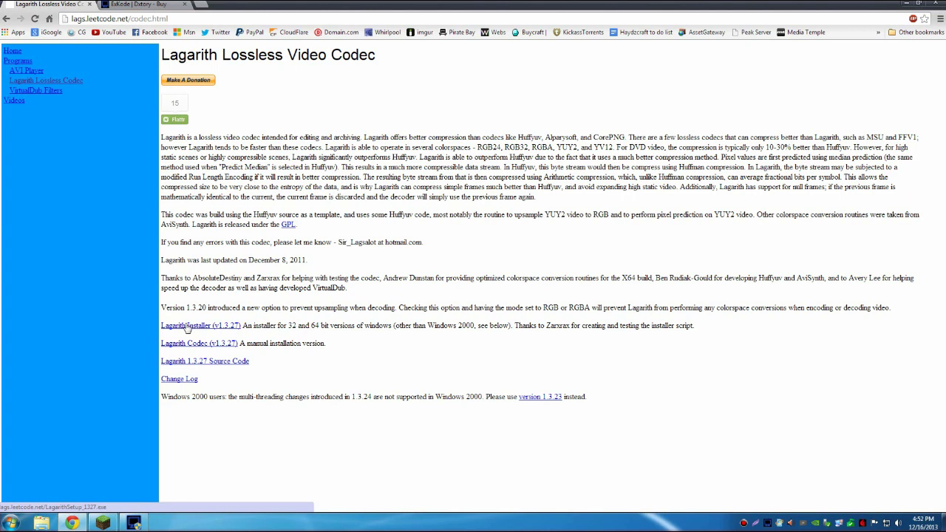
pyautogui.click(180, 17)
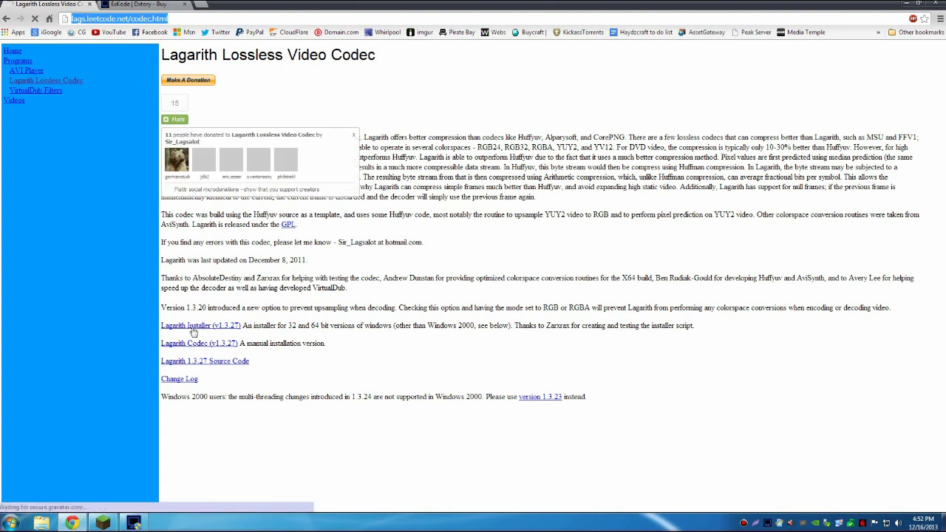
pyautogui.click(139, 4)
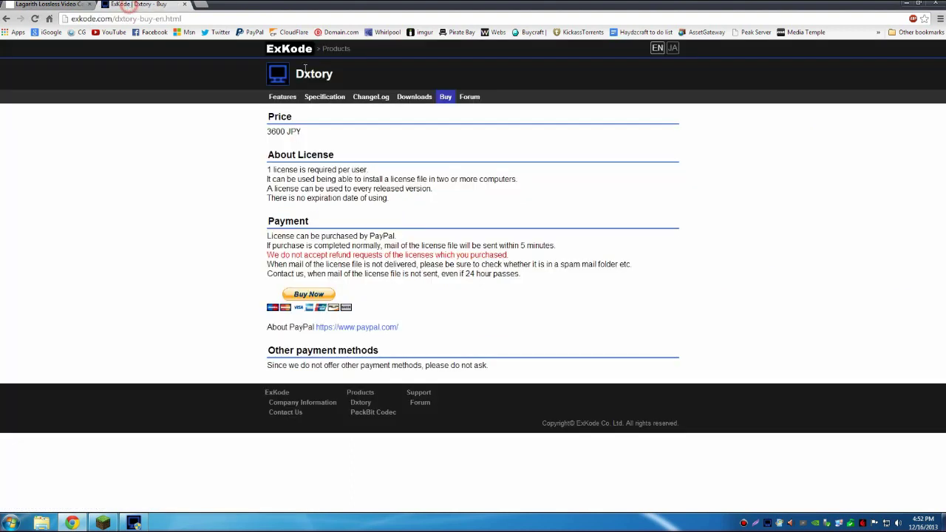
# Minimize Chrome and keep Lagarith Lossless Codec selected in Dxtory's Codec list.
pyautogui.click(907, 5)
pyautogui.moveTo(495, 60); pyautogui.dragTo(472, 61)
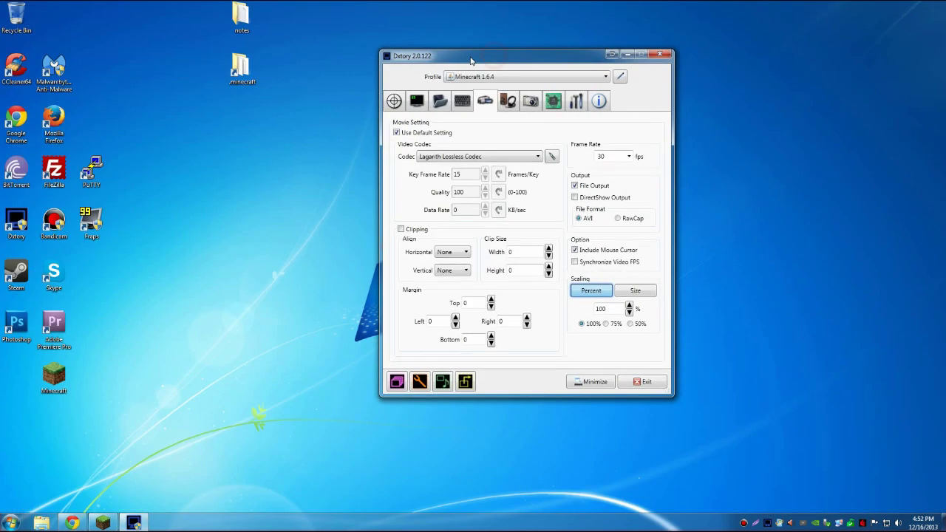
pyautogui.click(484, 158)
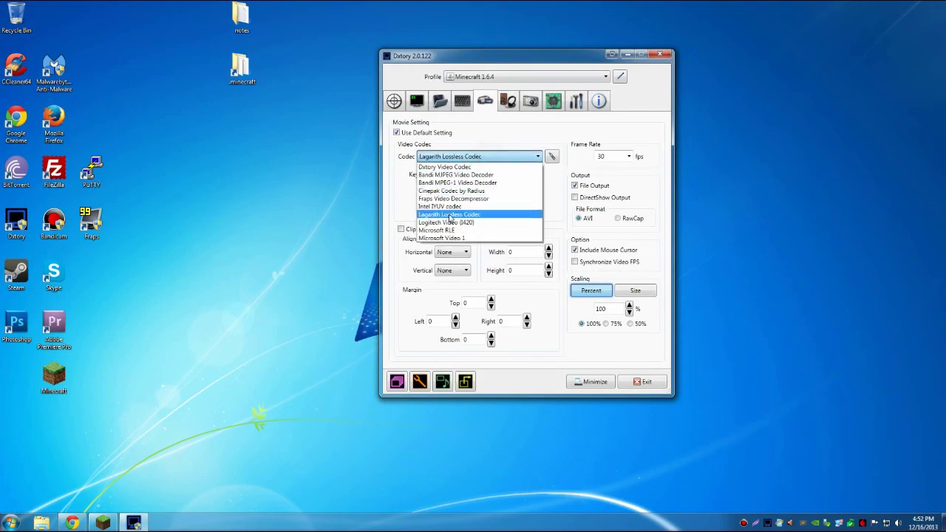
pyautogui.click(434, 215)
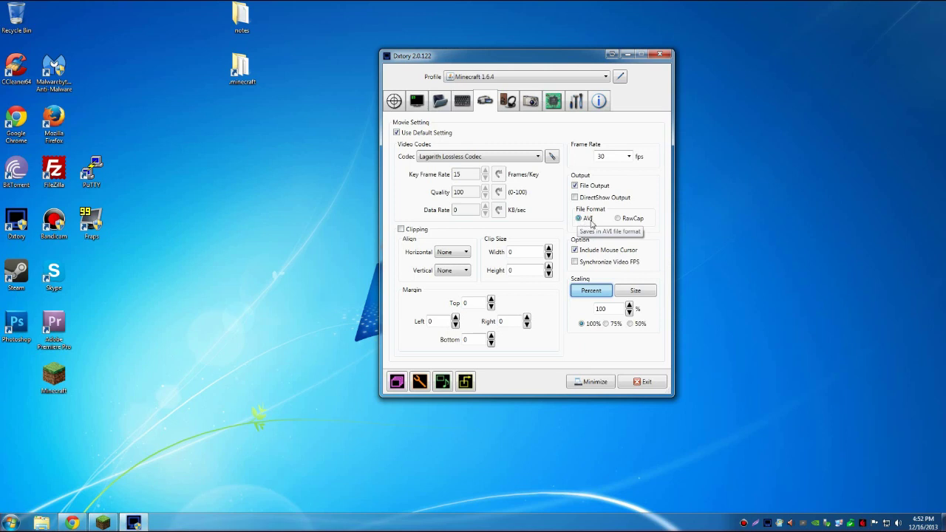
# Select and deselect the Photoshop and Premiere Pro desktop shortcuts.
pyautogui.click(56, 325)
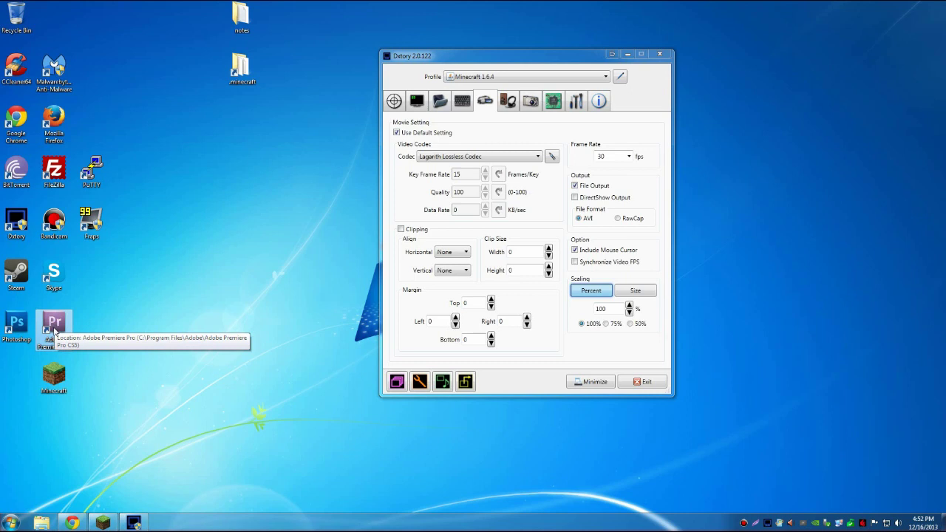
pyautogui.moveTo(87, 304); pyautogui.dragTo(2, 362)
pyautogui.click(65, 328)
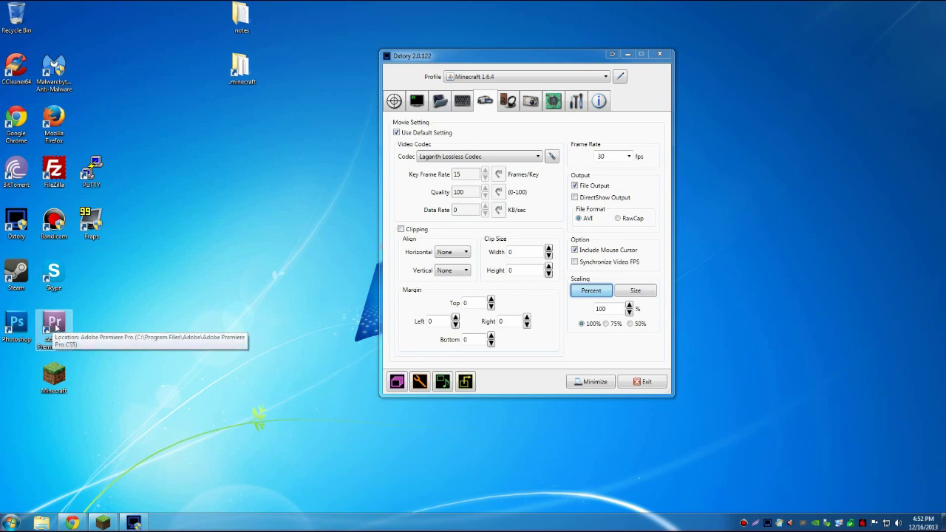
pyautogui.click(99, 328)
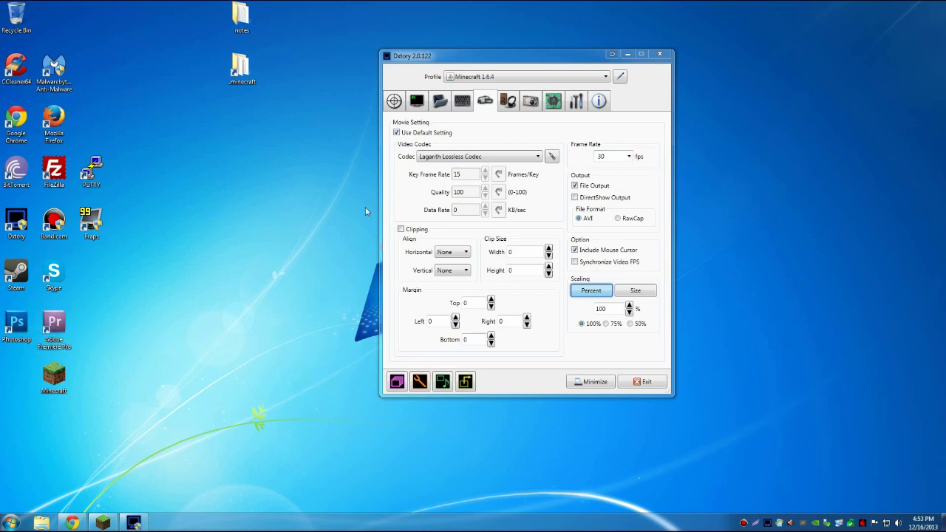
# Reposition the Dxtory window and switch to its Audio recording settings.
pyautogui.moveTo(498, 62); pyautogui.dragTo(710, 74)
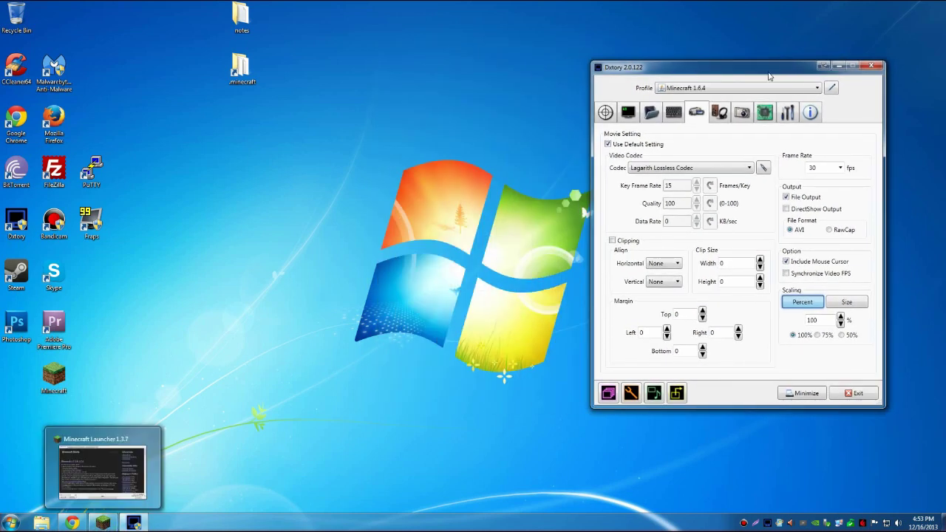
pyautogui.moveTo(759, 72); pyautogui.dragTo(516, 72)
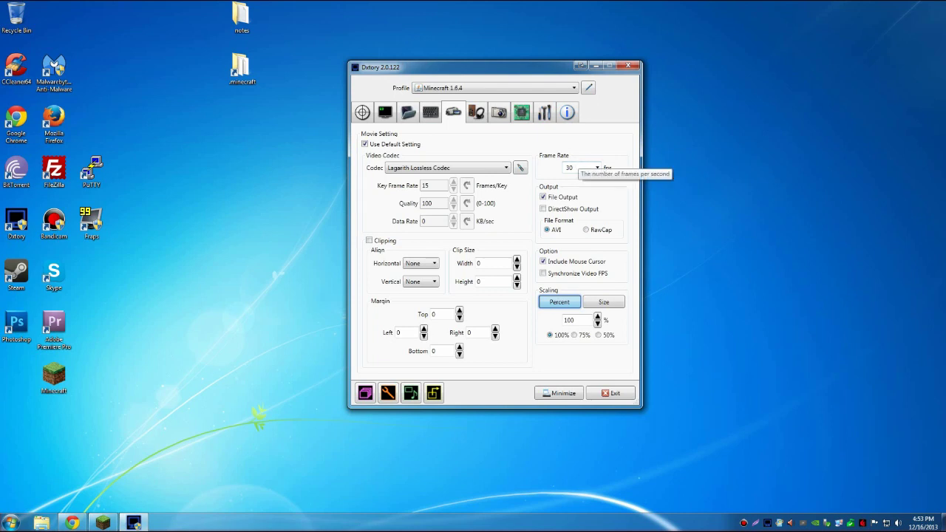
pyautogui.click(479, 111)
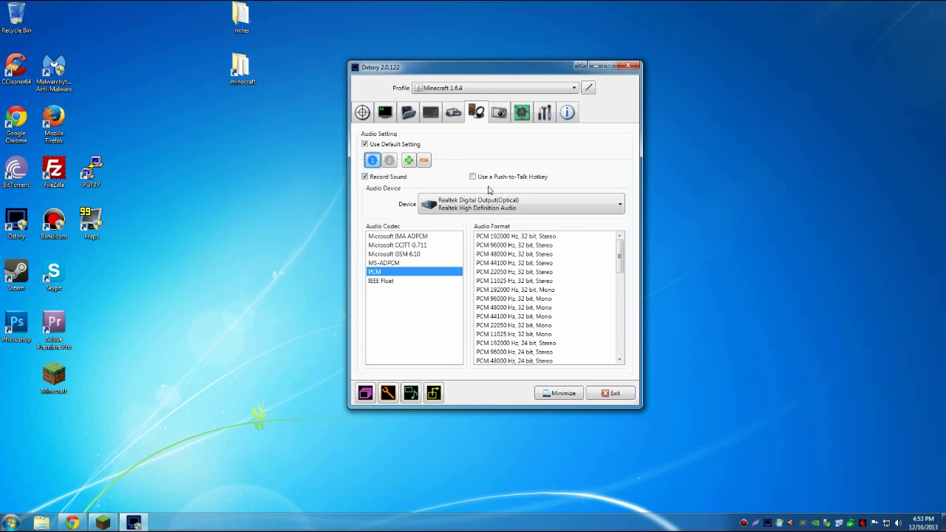
# Switch audio stream 1's device from the ASTRO MixAmp speakers to Microphone (Yeti Stereo Microphone).
pyautogui.click(575, 207)
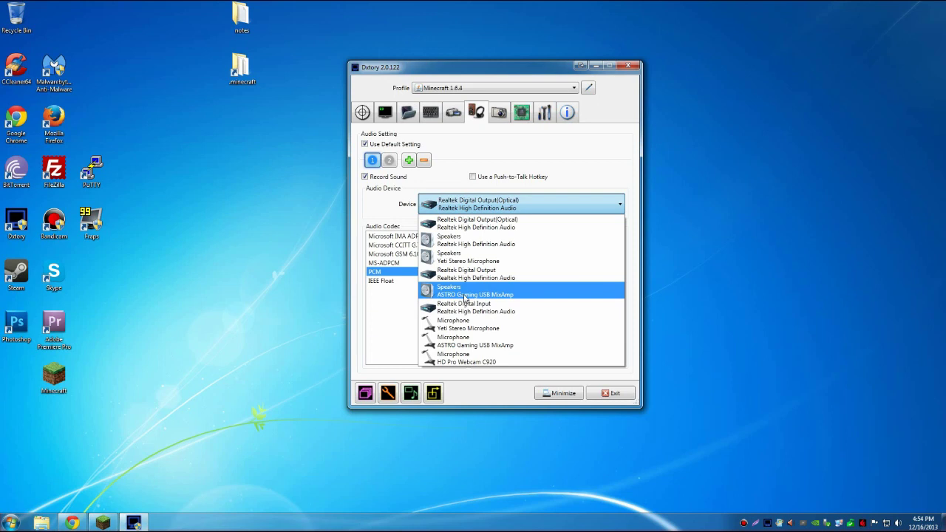
pyautogui.click(460, 293)
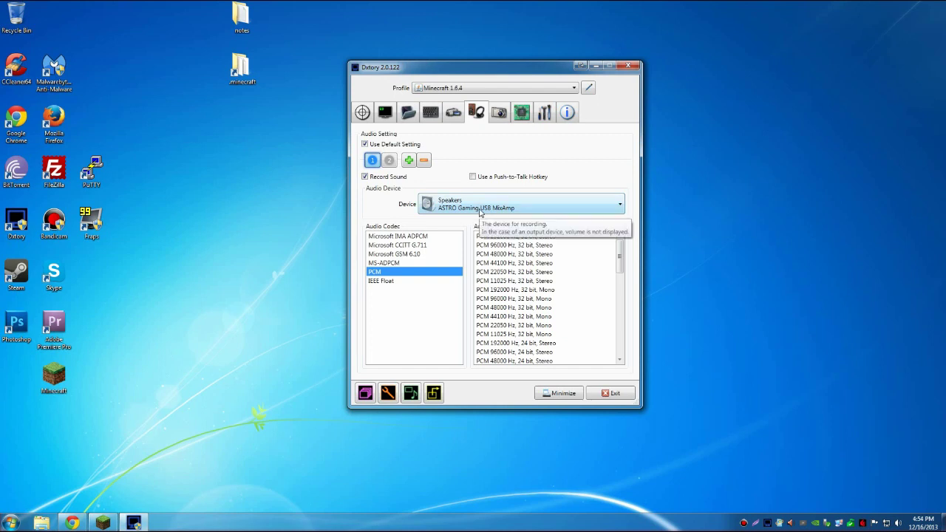
pyautogui.click(387, 162)
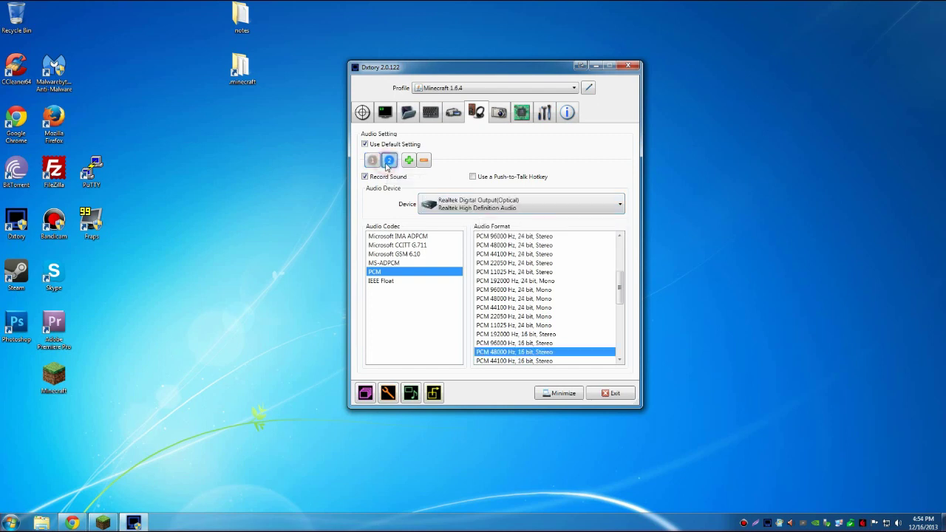
pyautogui.click(373, 161)
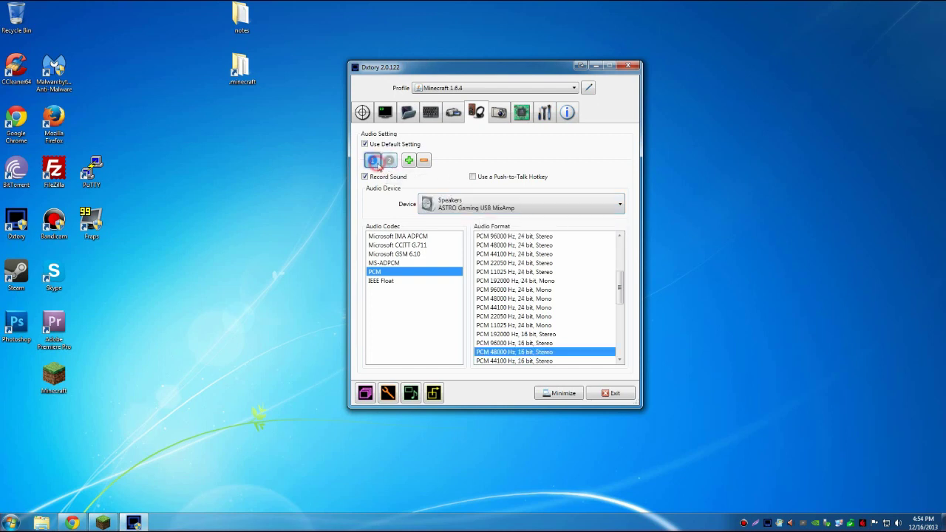
pyautogui.click(514, 207)
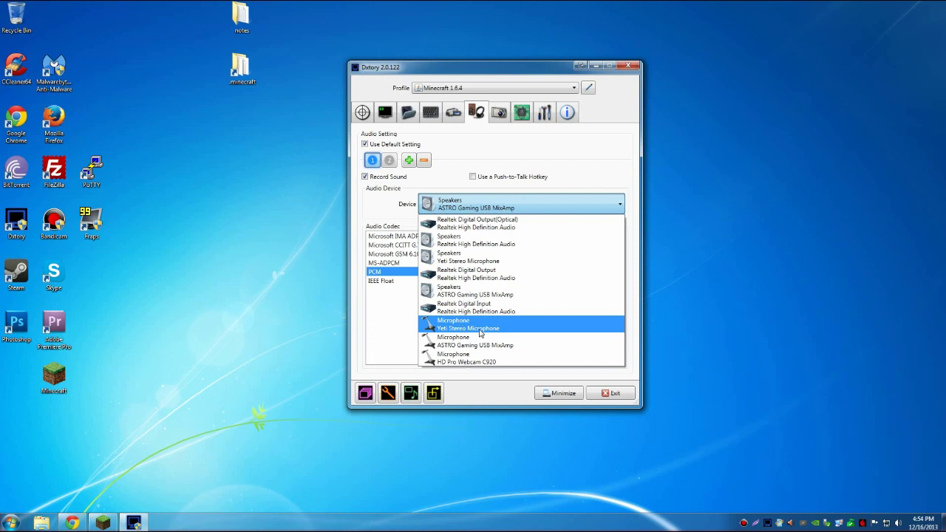
pyautogui.click(453, 323)
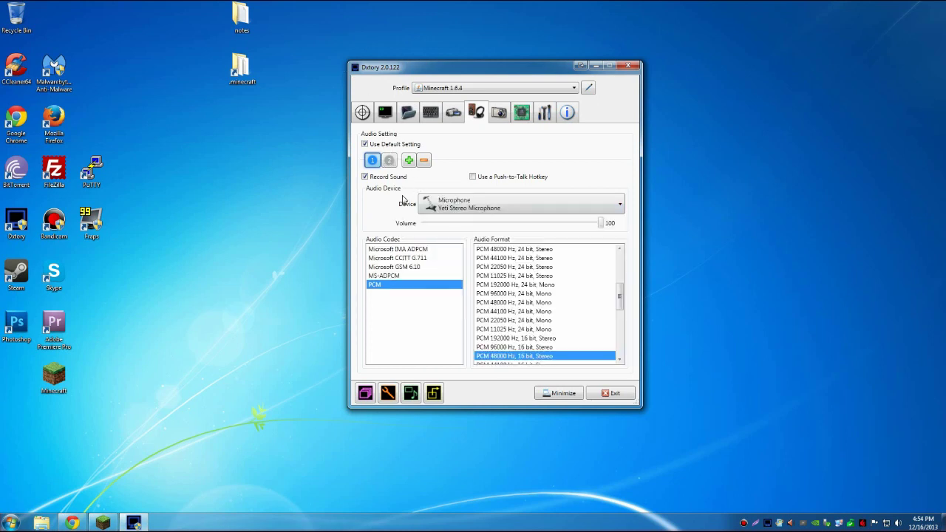
pyautogui.click(389, 160)
# Set audio stream 2's device to Speakers (ASTRO Gaming USB MixAmp).
pyautogui.click(510, 204)
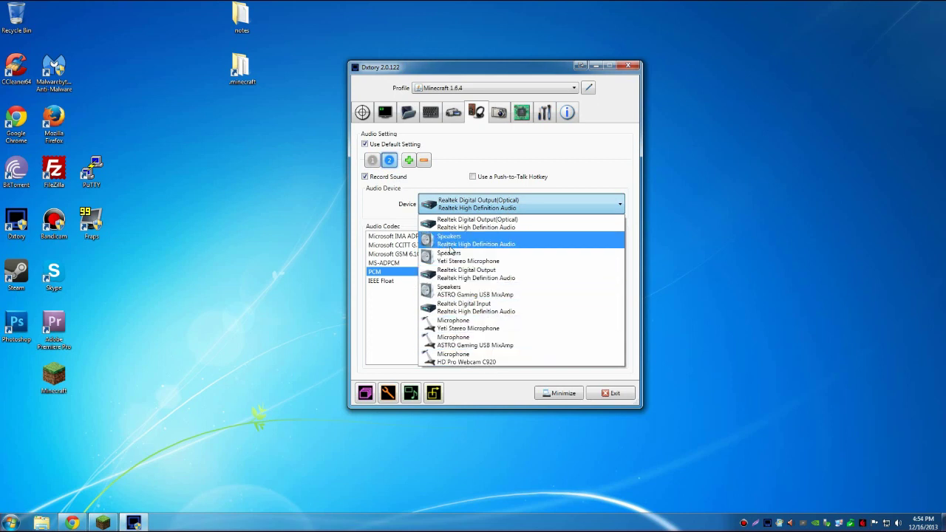
pyautogui.click(462, 296)
pyautogui.click(371, 160)
pyautogui.click(371, 161)
pyautogui.click(371, 160)
pyautogui.click(371, 160)
pyautogui.click(371, 161)
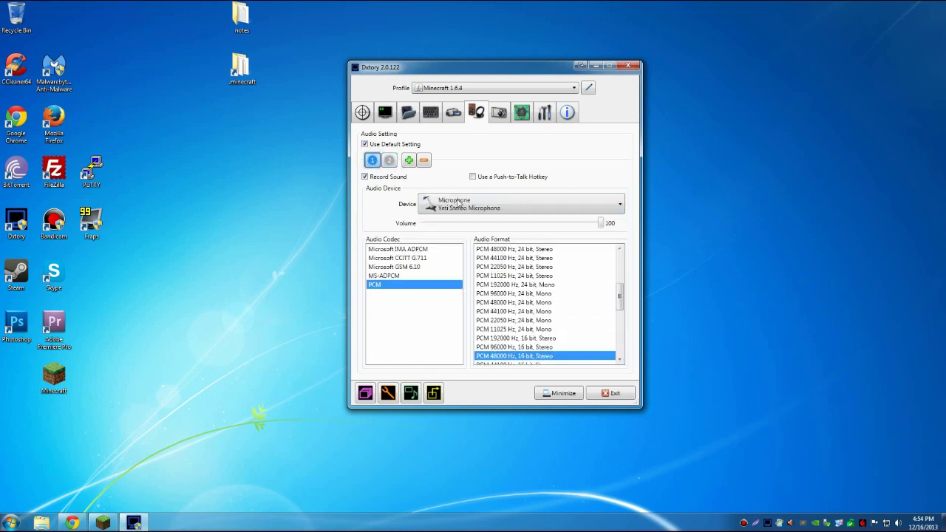
# Toggle between audio streams 1 and 2 to check the Yeti and ASTRO devices.
pyautogui.click(390, 160)
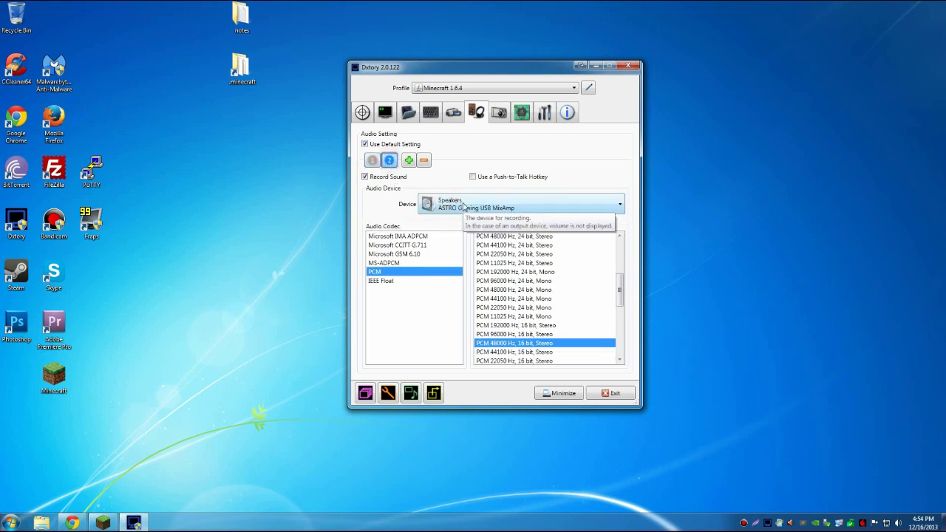
pyautogui.click(372, 160)
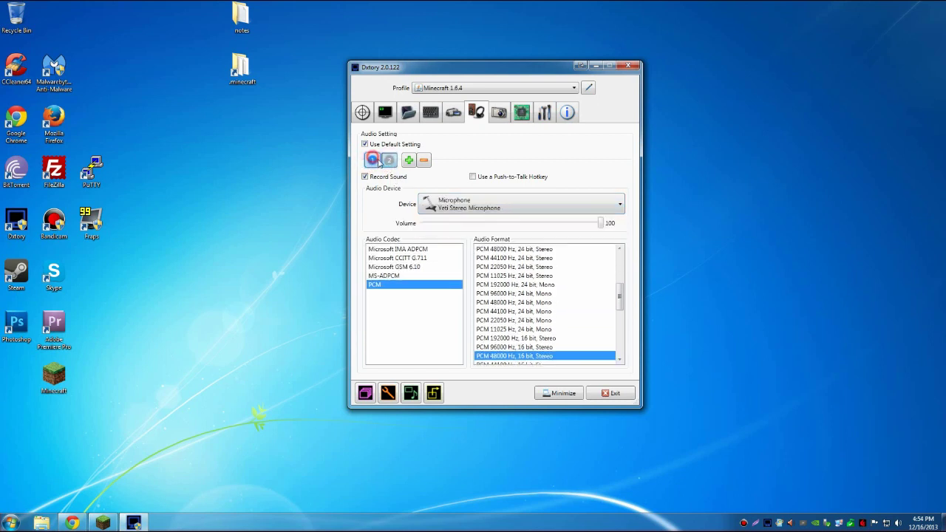
pyautogui.click(387, 161)
pyautogui.click(373, 160)
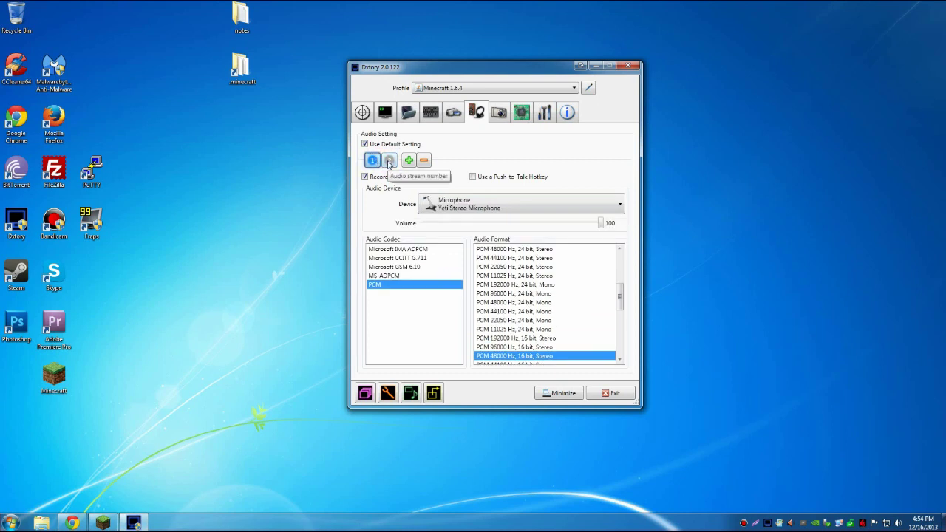
pyautogui.click(388, 161)
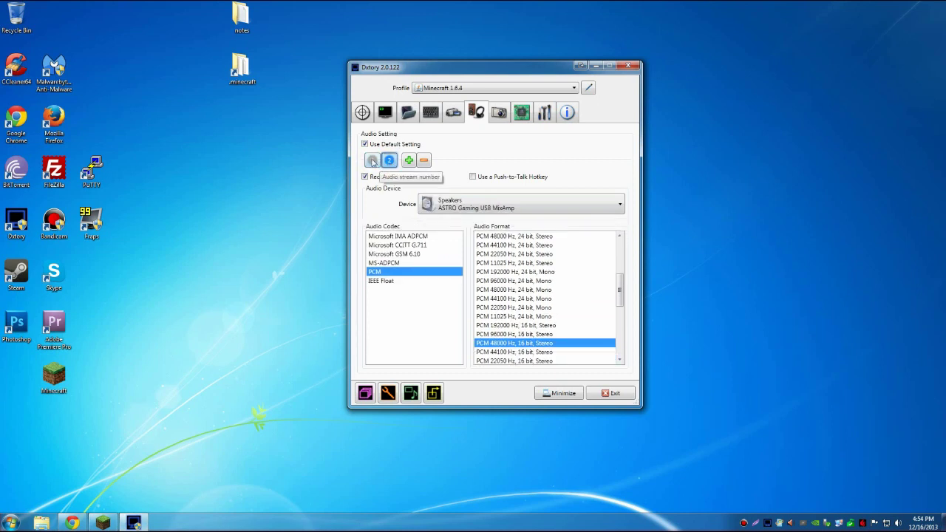
pyautogui.click(373, 160)
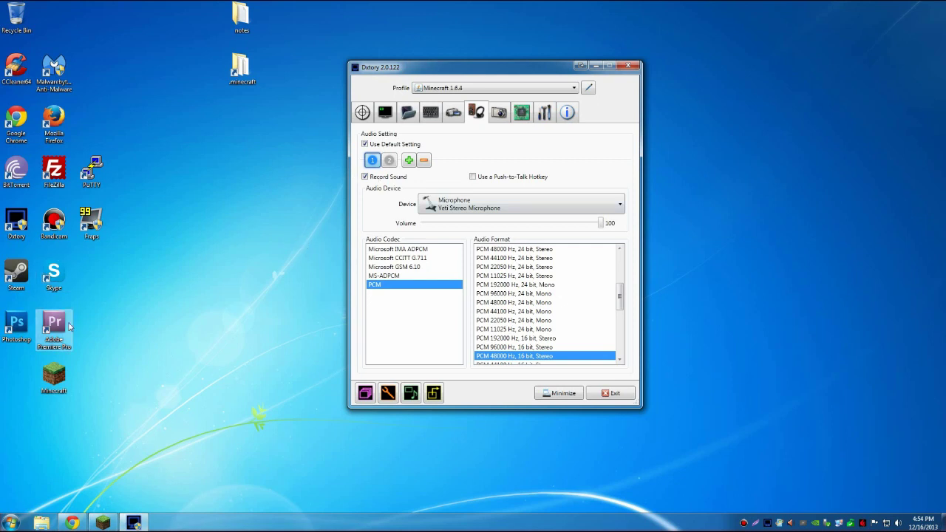
pyautogui.click(391, 160)
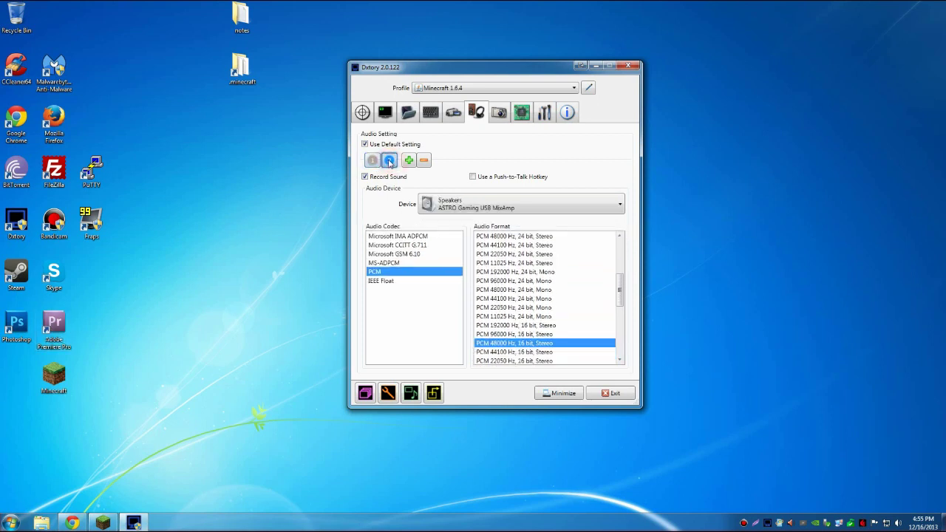
pyautogui.click(373, 161)
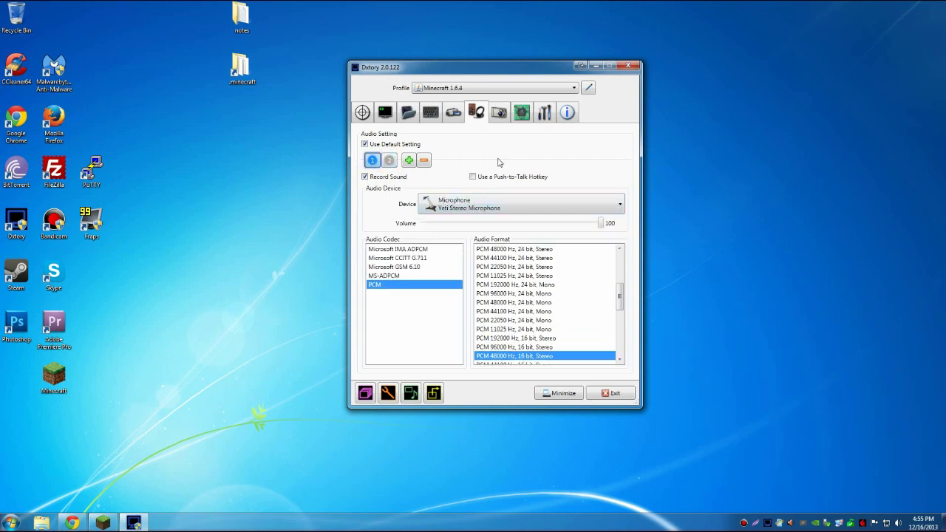
pyautogui.click(388, 162)
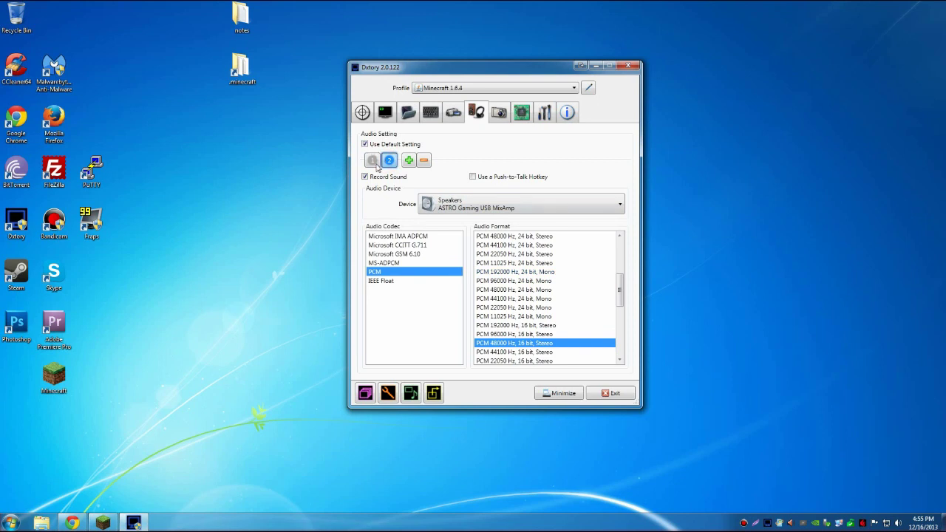
# Browse the ScreenShot, Advanced, Global, Info, Folder and Overlay tabs, ending on the Target list.
pyautogui.click(374, 161)
pyautogui.click(499, 113)
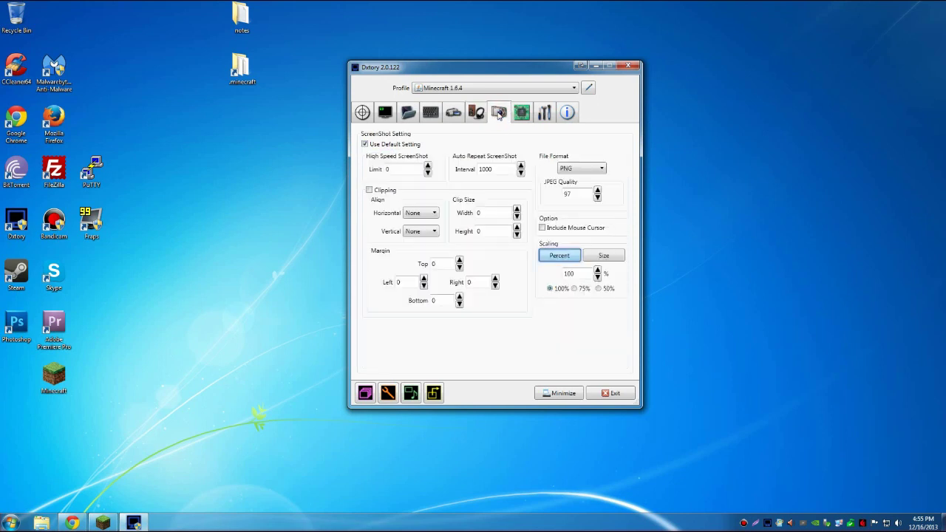
pyautogui.click(521, 112)
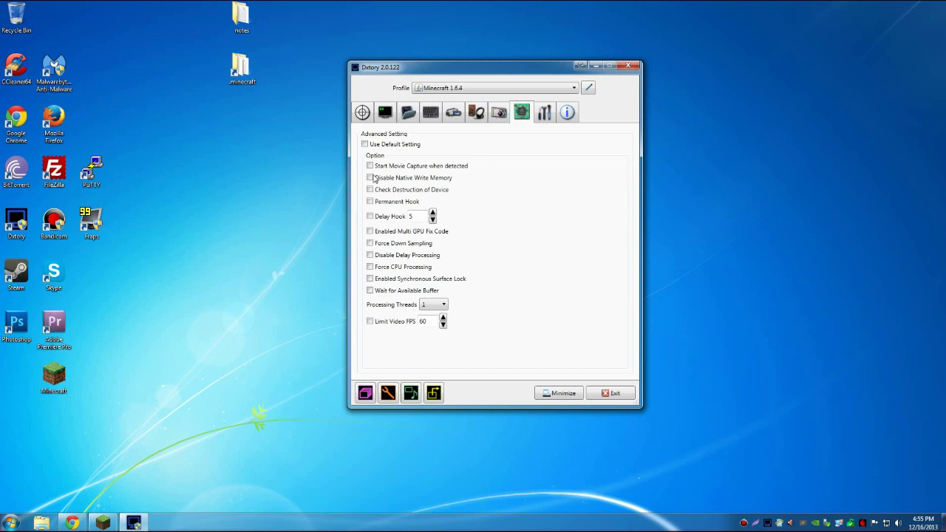
pyautogui.click(545, 114)
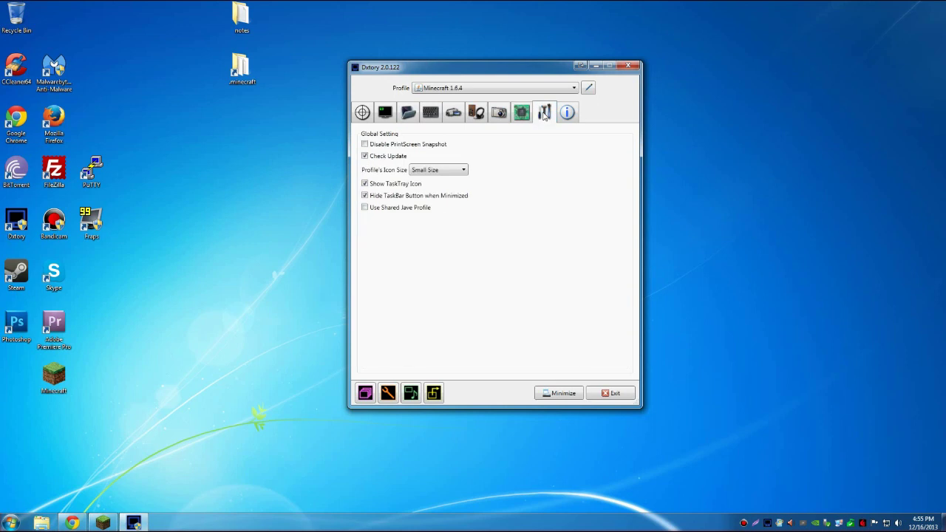
pyautogui.click(566, 115)
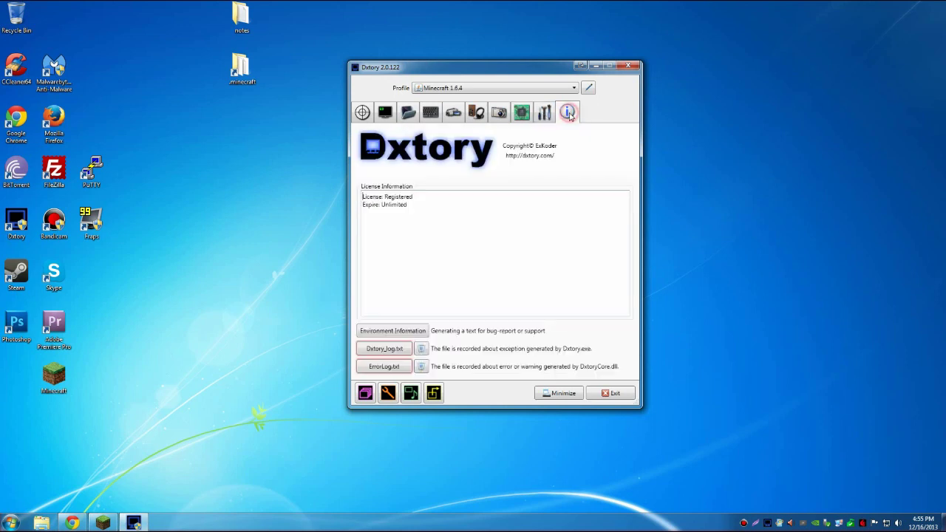
pyautogui.click(499, 114)
pyautogui.click(408, 117)
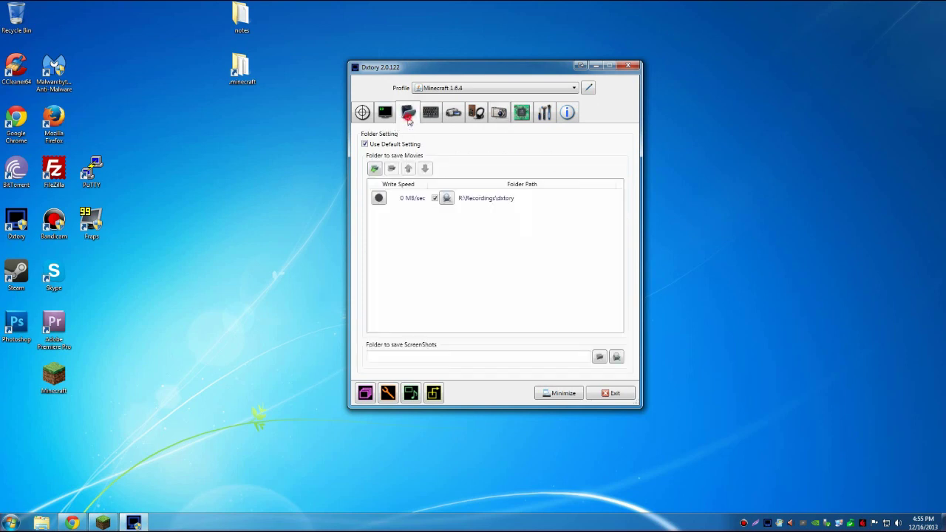
pyautogui.click(384, 117)
pyautogui.click(364, 116)
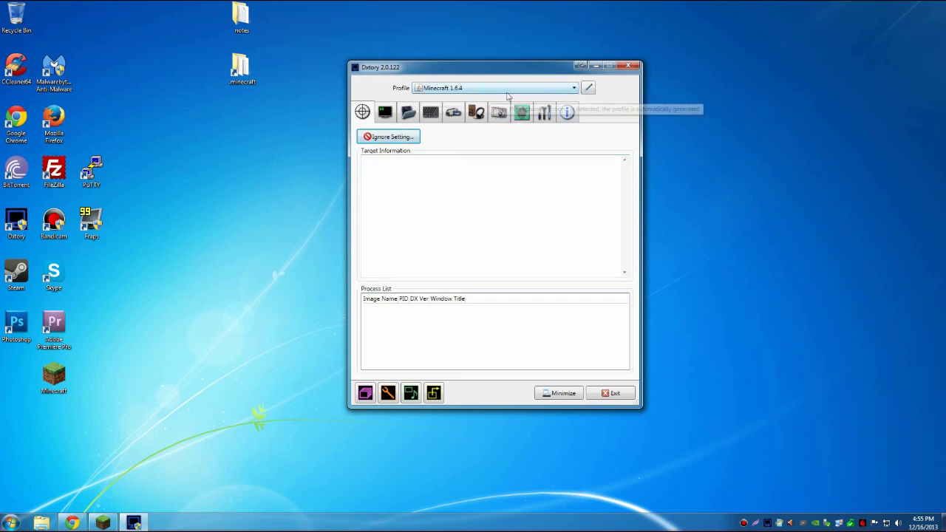
# Browse the Overlay, Hotkey and Movie tabs, then try the Minecraft 1.7.4 profile.
pyautogui.click(571, 89)
pyautogui.click(454, 111)
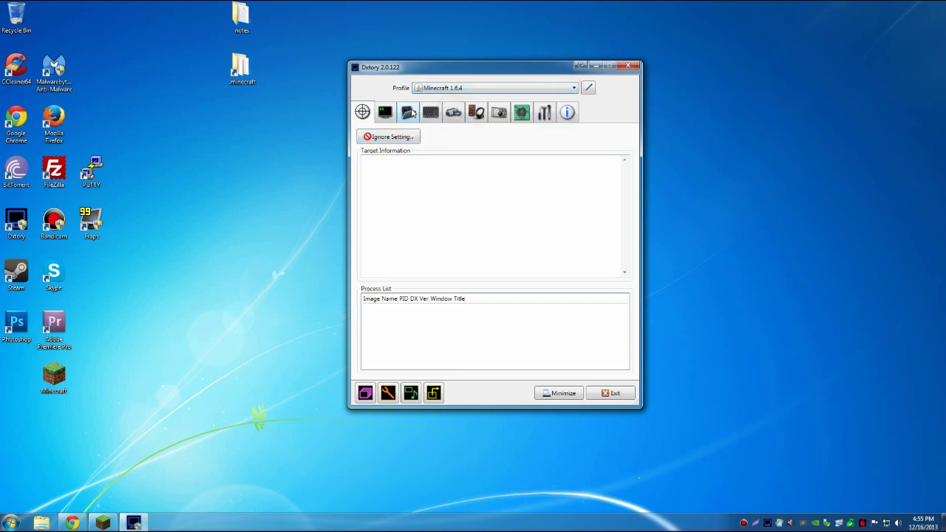
pyautogui.click(386, 116)
pyautogui.click(431, 113)
pyautogui.click(453, 112)
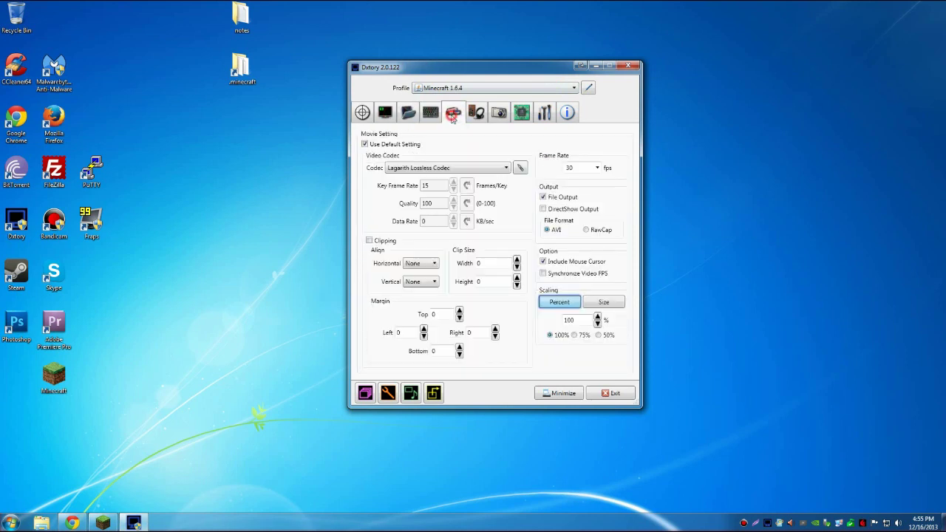
pyautogui.click(497, 91)
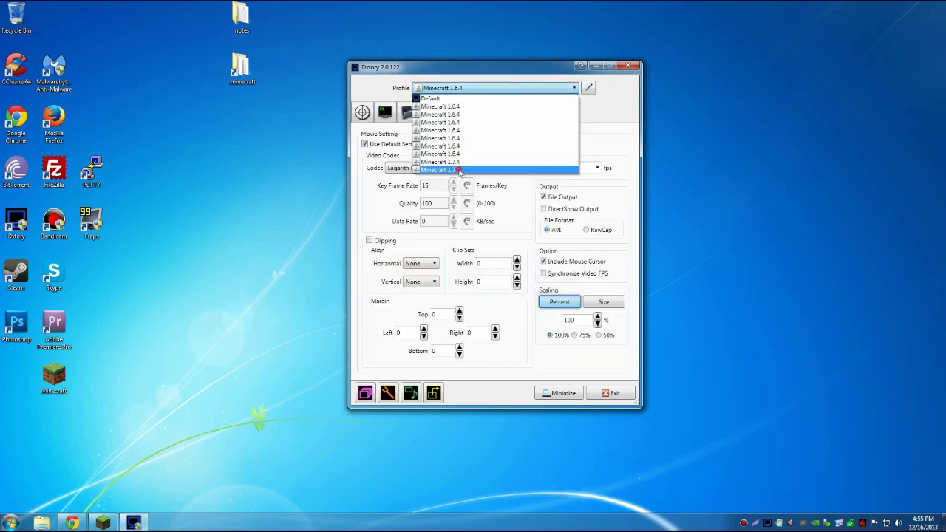
pyautogui.click(458, 168)
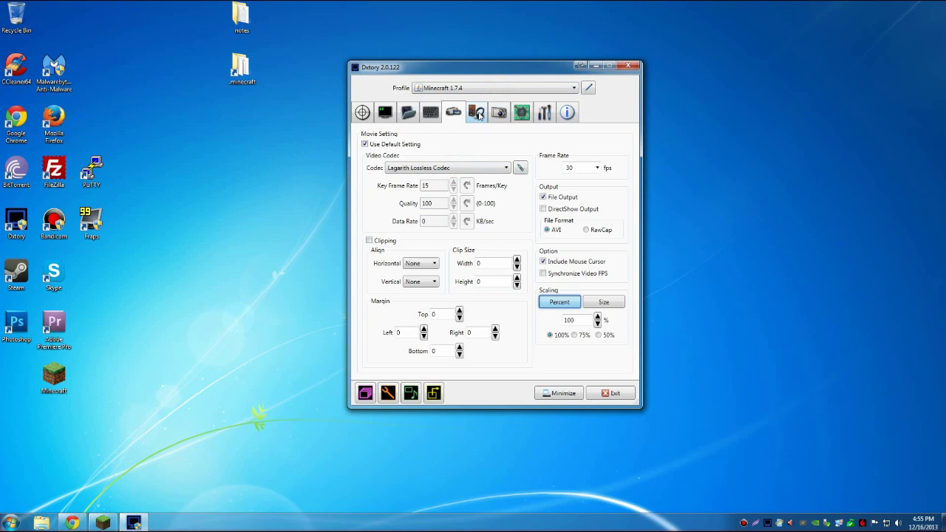
# Switch back to the Minecraft 1.6.4 profile and review its Audio, Overlay, Hotkey and Movie tabs.
pyautogui.click(477, 115)
pyautogui.click(457, 90)
pyautogui.click(458, 113)
pyautogui.click(385, 114)
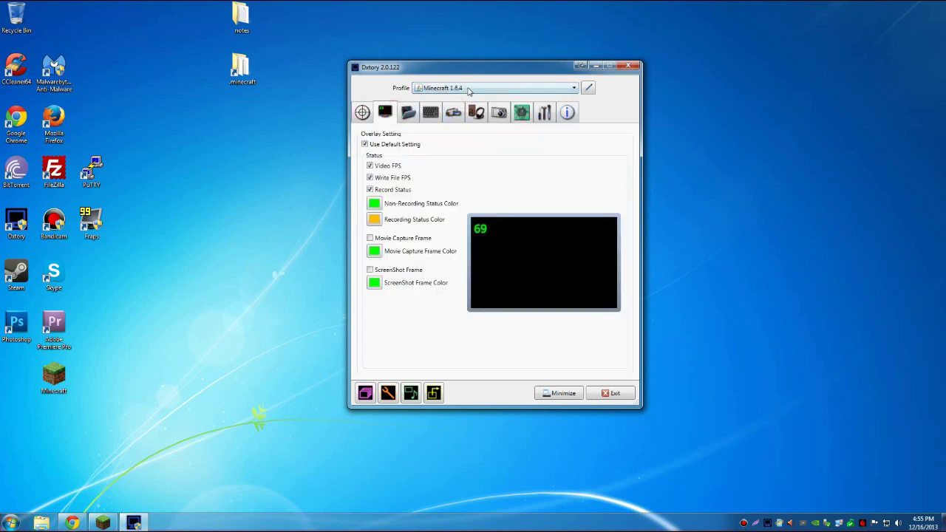
pyautogui.moveTo(458, 63)
pyautogui.mouseDown()
pyautogui.moveTo(448, 56)
pyautogui.moveTo(455, 50)
pyautogui.mouseUp()
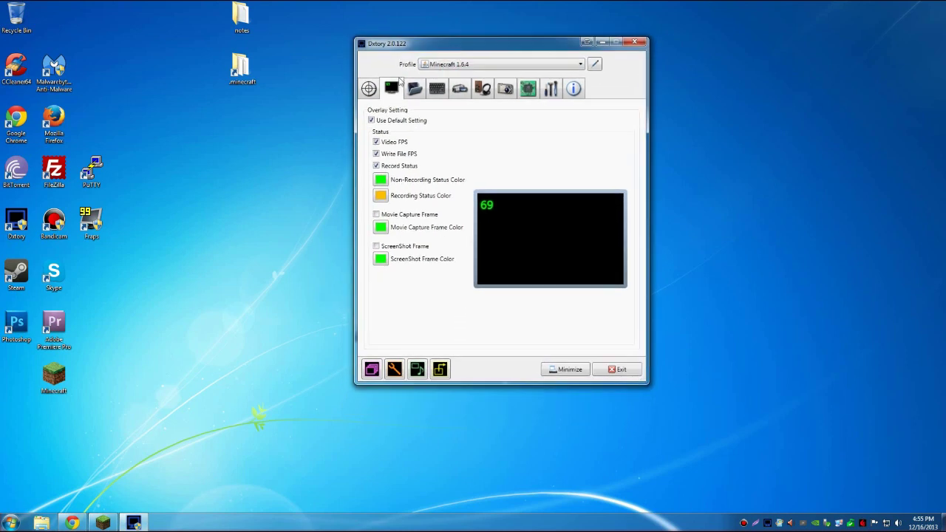
pyautogui.click(436, 89)
pyautogui.click(460, 89)
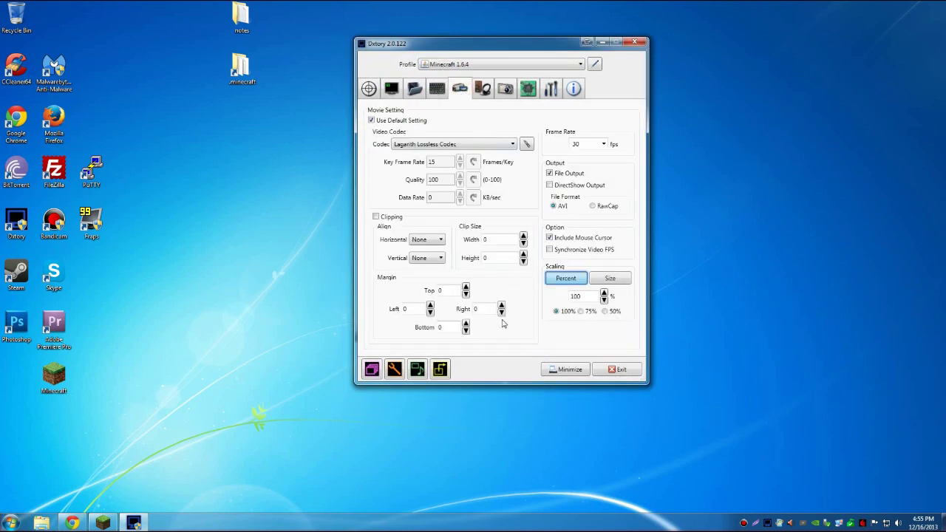
# Minimize Dxtory and bring the Minecraft Launcher window up and into position.
pyautogui.click(601, 43)
pyautogui.click(103, 523)
pyautogui.click(499, 119)
pyautogui.moveTo(499, 119); pyautogui.dragTo(567, 66)
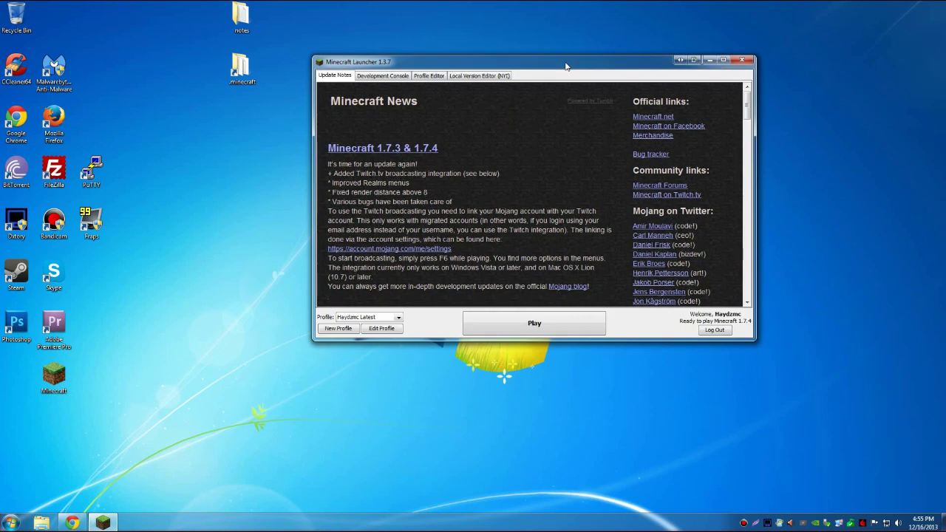
# Open the launcher profile's settings and inspect the 1280 × 720 resolution fields.
pyautogui.click(381, 330)
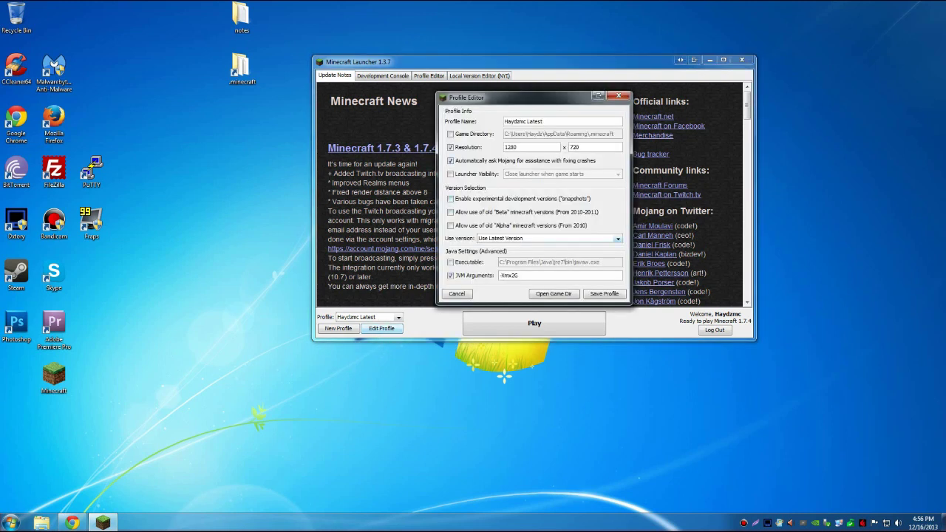
pyautogui.click(526, 148)
pyautogui.click(582, 147)
pyautogui.moveTo(532, 147); pyautogui.dragTo(495, 153)
pyautogui.click(591, 148)
pyautogui.click(539, 147)
pyautogui.click(594, 147)
pyautogui.click(618, 96)
# Reopen the profile settings and confirm the custom 1280 × 720 resolution stays enabled.
pyautogui.click(382, 328)
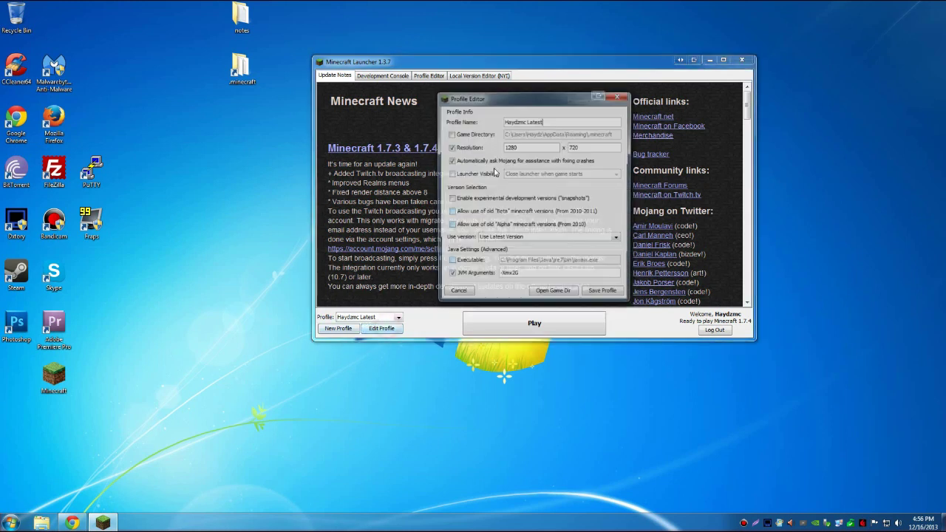
pyautogui.click(450, 147)
pyautogui.click(450, 147)
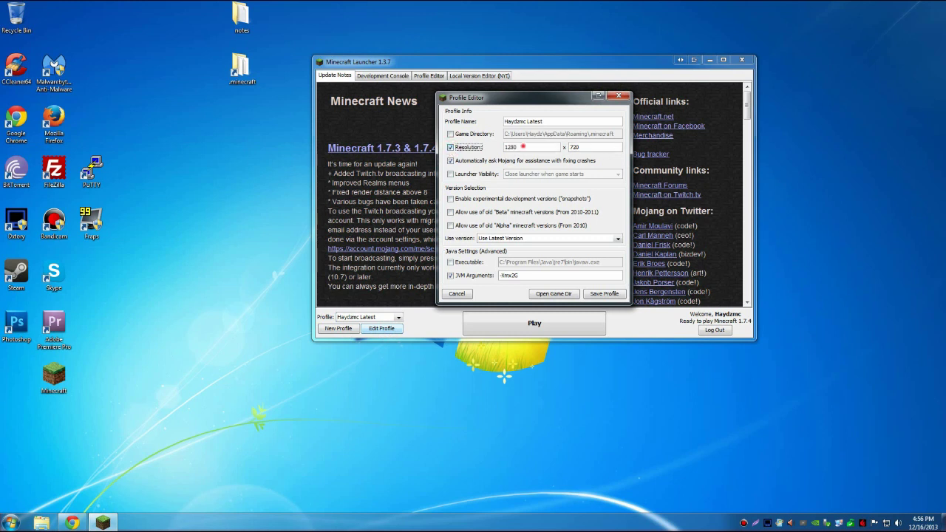
pyautogui.doubleClick(595, 147)
pyautogui.click(583, 146)
pyautogui.moveTo(528, 148); pyautogui.dragTo(492, 152)
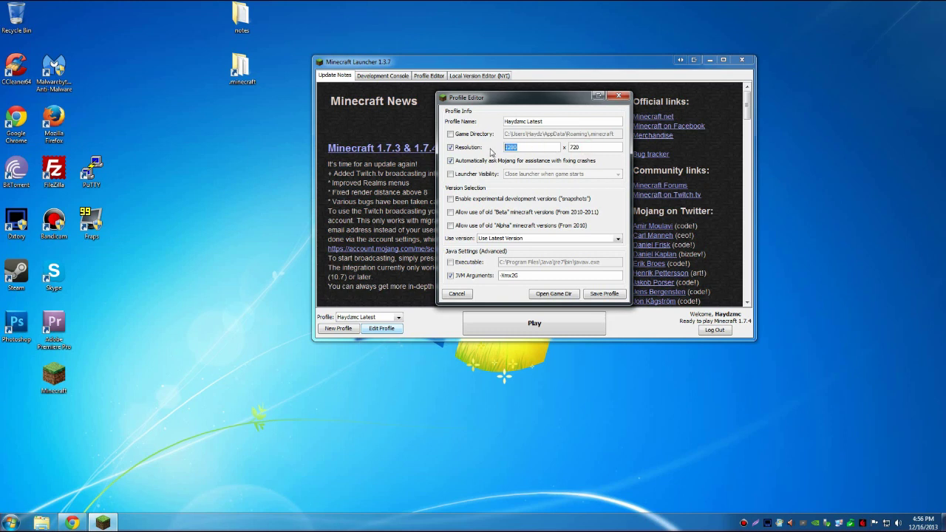
# Close the Profile Editor and load the top singleplayer world in the windowed game.
pyautogui.click(619, 99)
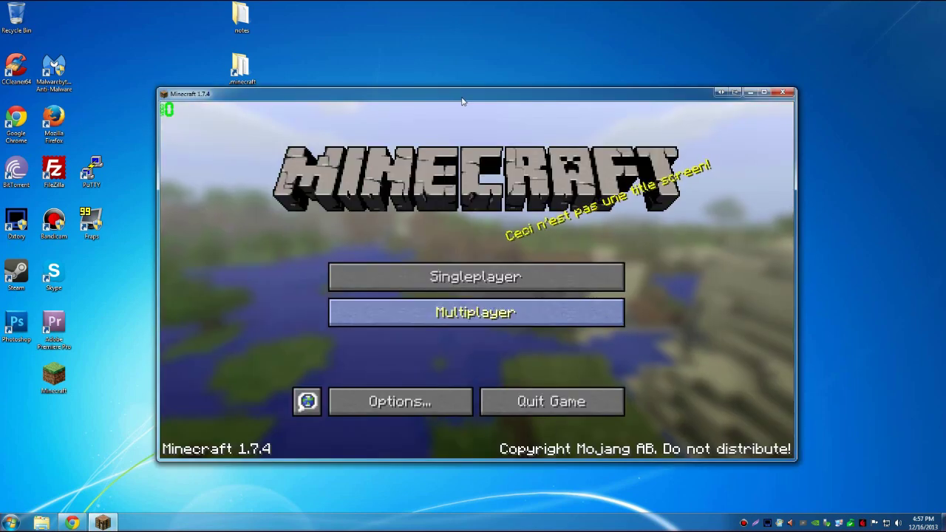
pyautogui.moveTo(465, 97); pyautogui.dragTo(446, 83)
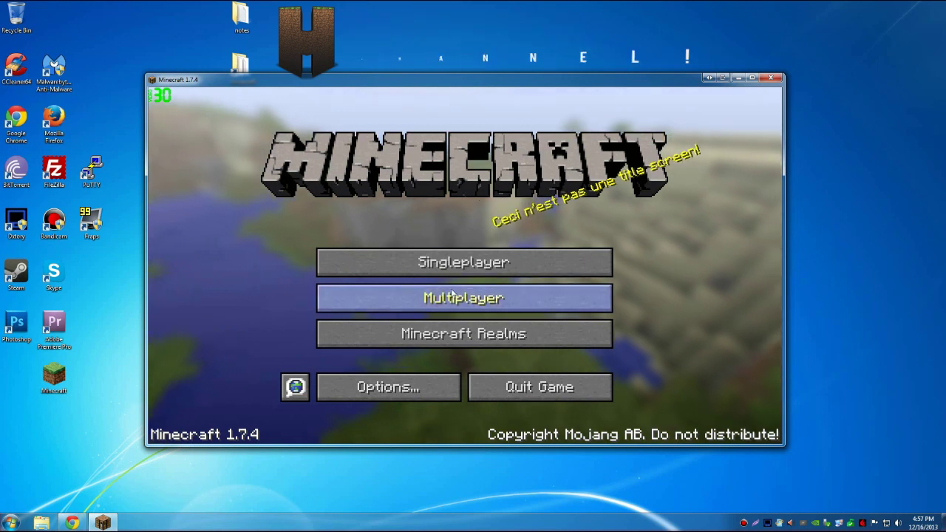
pyautogui.click(442, 264)
pyautogui.click(355, 161)
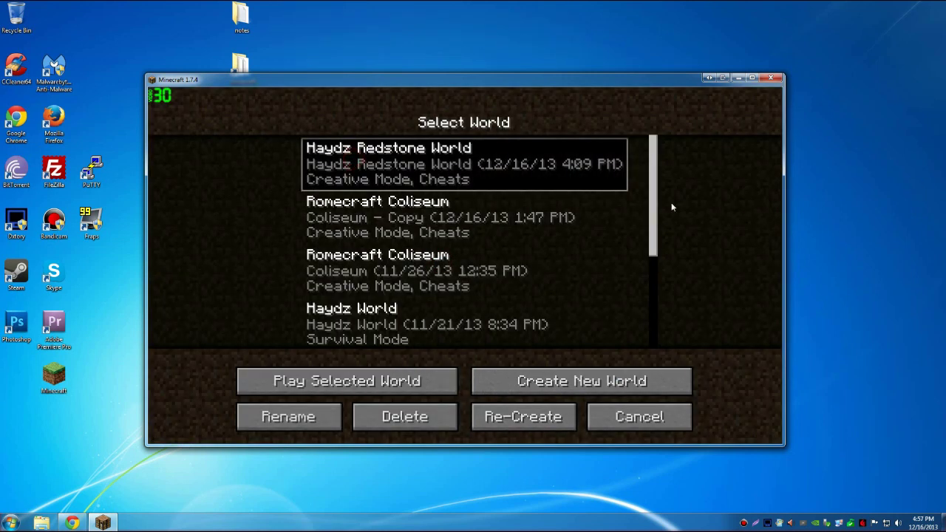
pyautogui.click(321, 379)
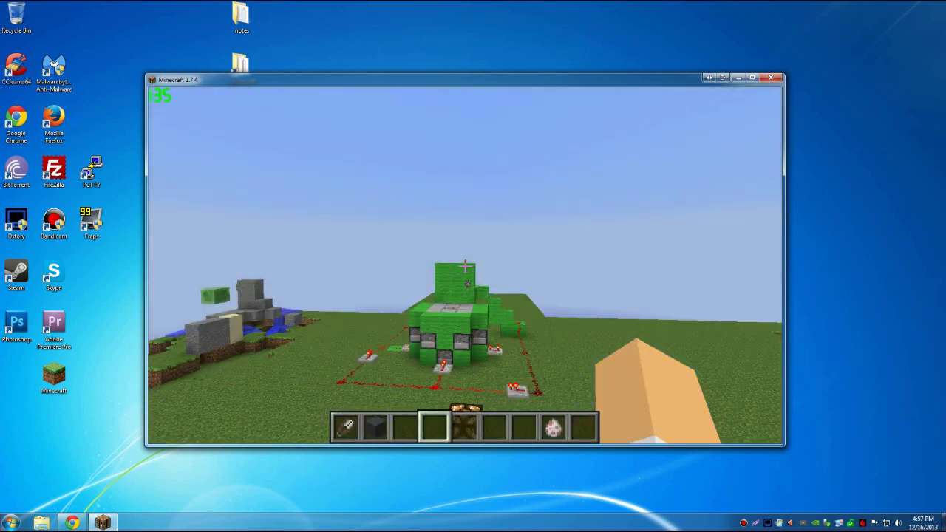
# Lower Minecraft's Max Framerate video setting to 30 fps, then resume the game in the redstone world.
pyautogui.press('Escape')
pyautogui.click(399, 311)
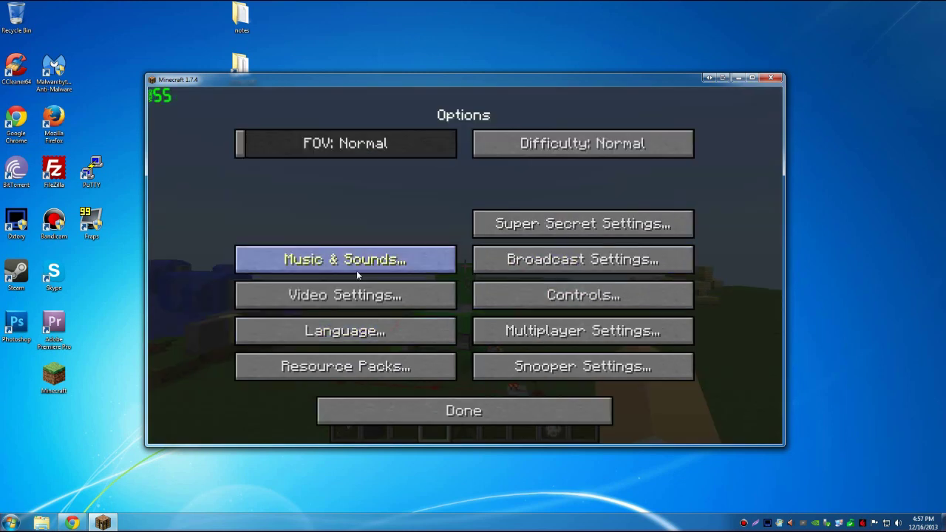
pyautogui.click(344, 295)
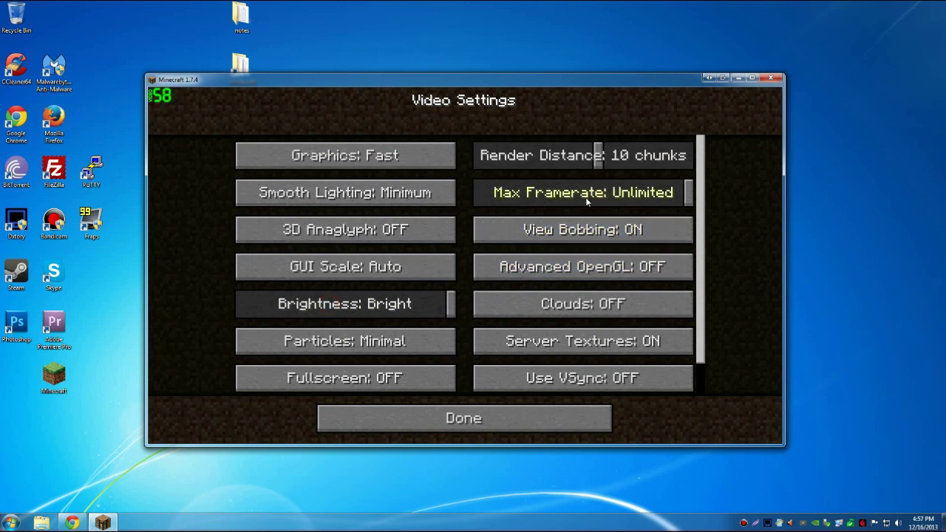
pyautogui.moveTo(567, 199); pyautogui.dragTo(535, 191)
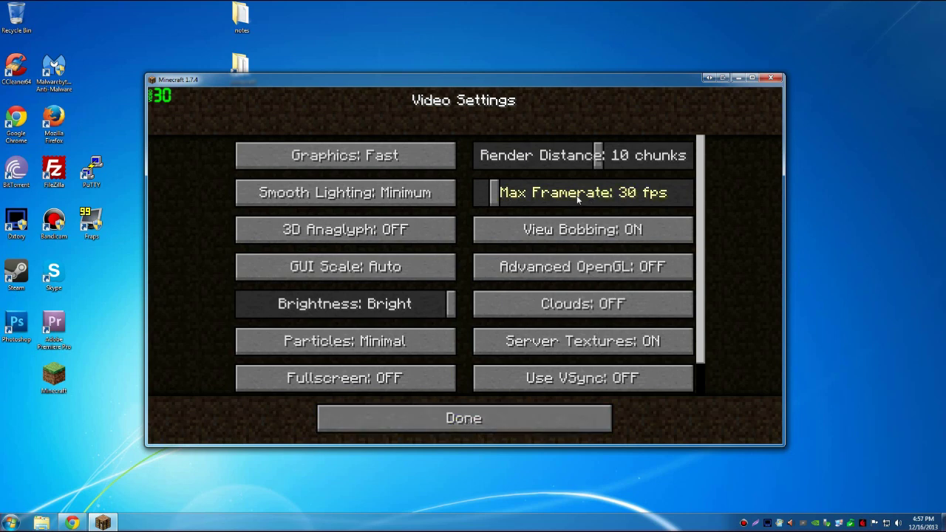
pyautogui.click(454, 414)
pyautogui.click(456, 414)
pyautogui.click(464, 200)
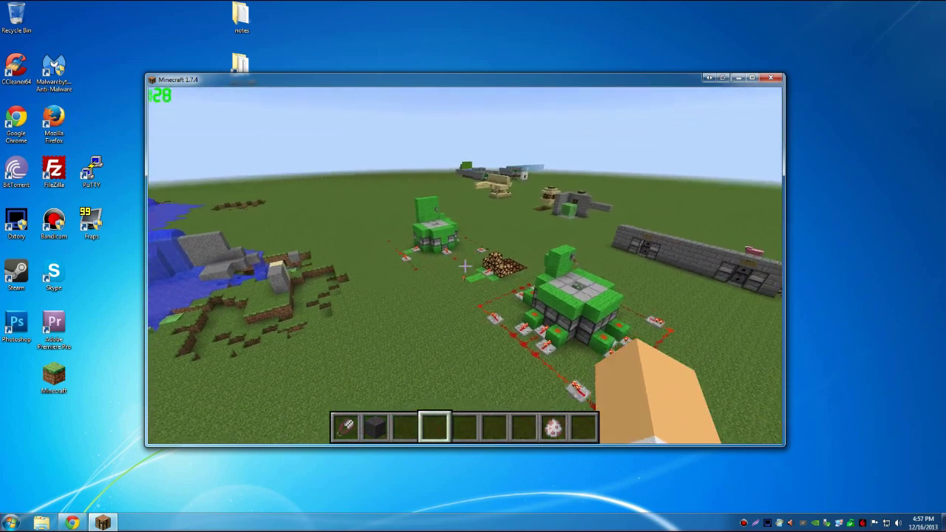
pyautogui.press('t')
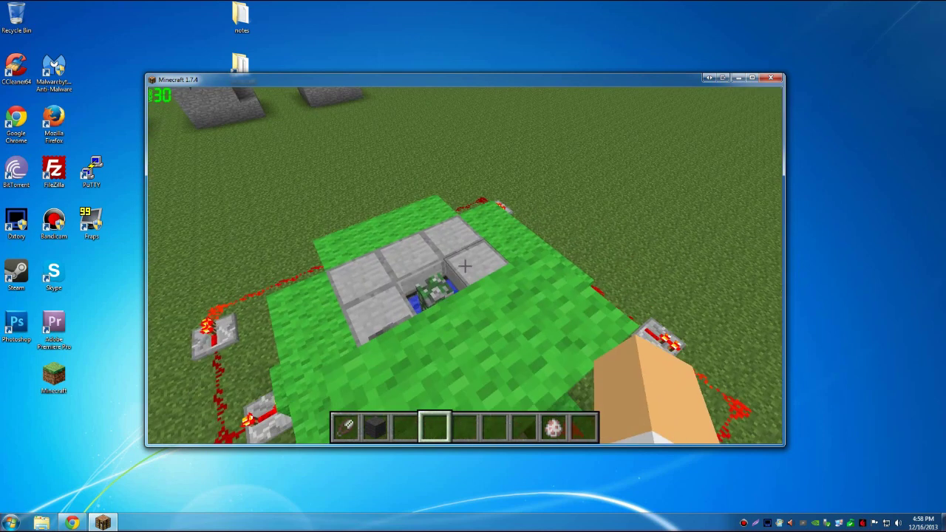
pyautogui.press('w')
pyautogui.press('w')
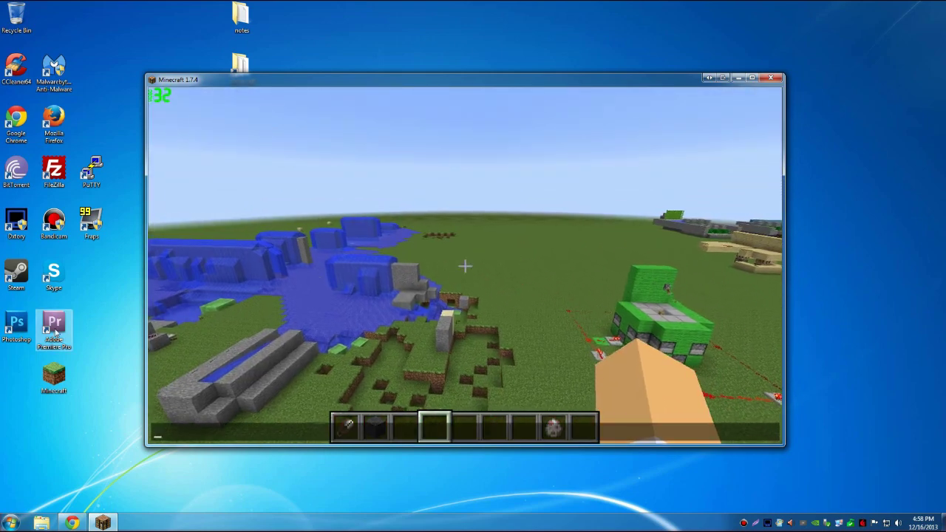
pyautogui.press('t')
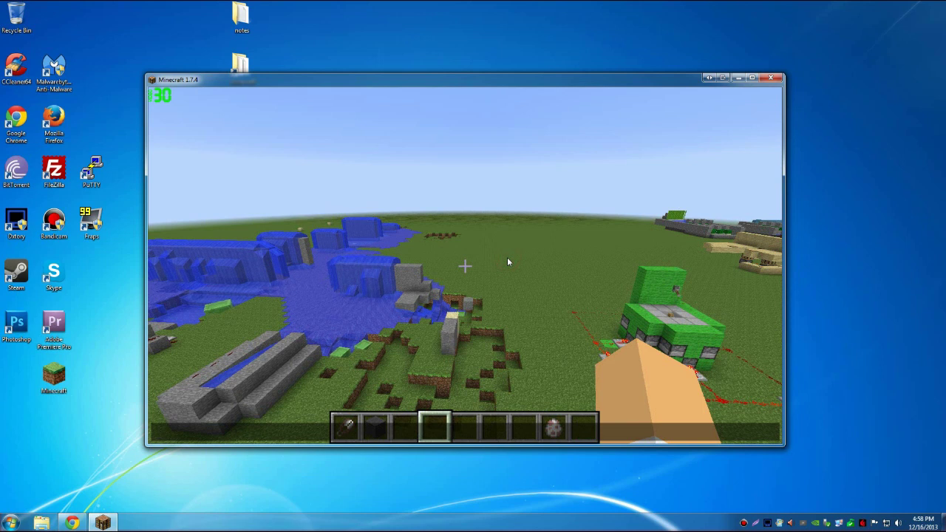
pyautogui.press('Escape')
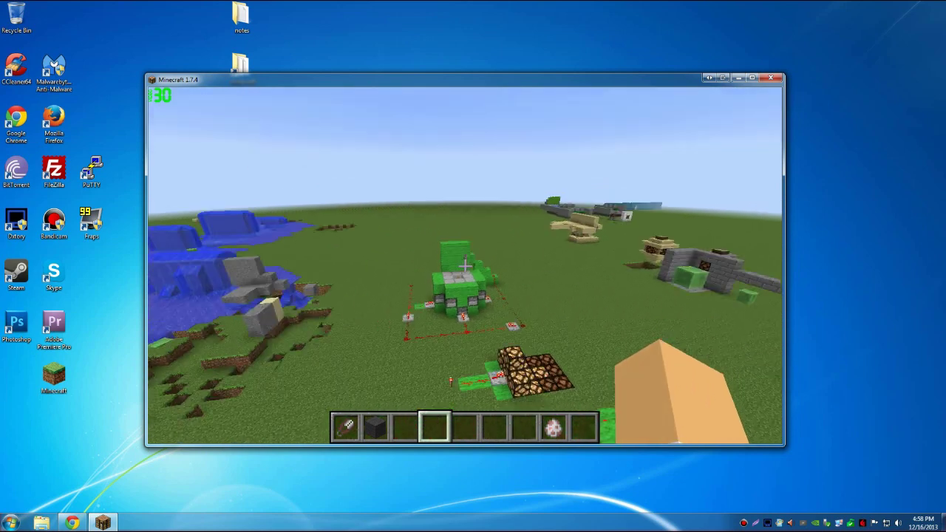
pyautogui.press('w')
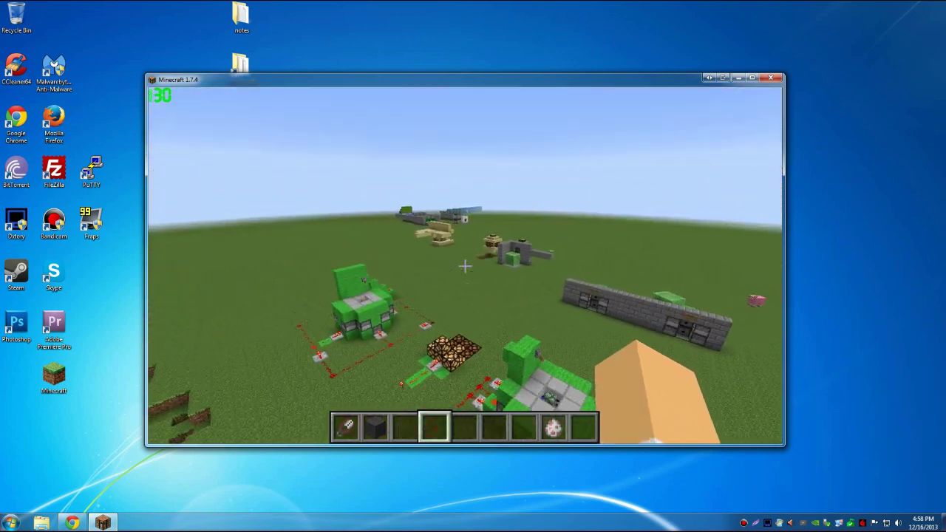
pyautogui.press('t')
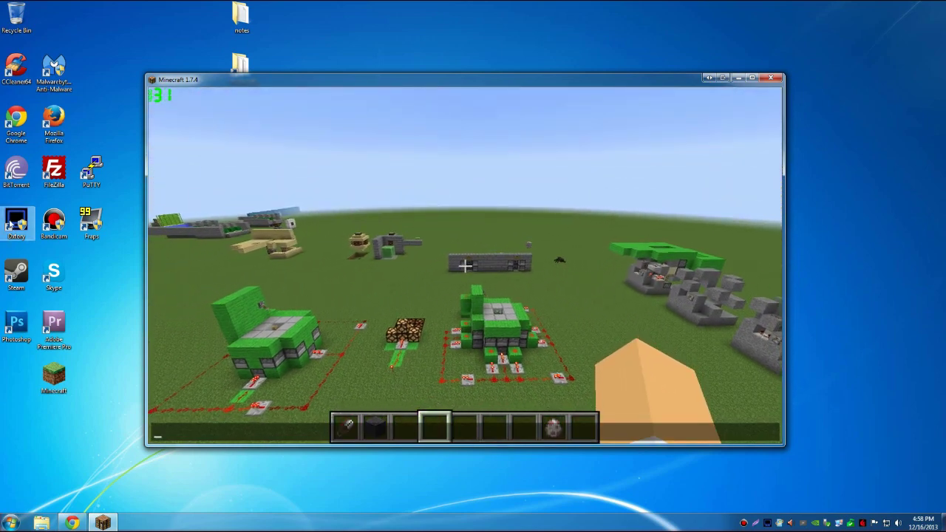